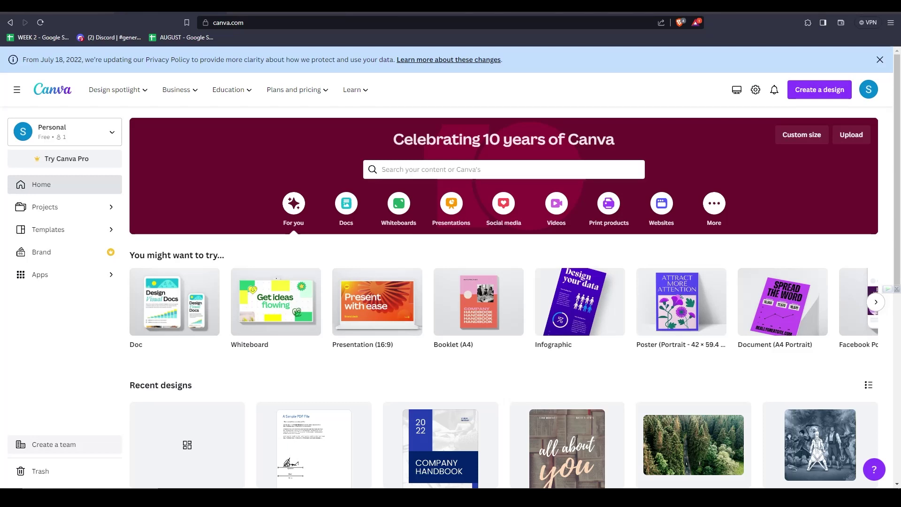
# Search Canva templates for 'resume' and browse down through the results grid.
pyautogui.click(403, 168)
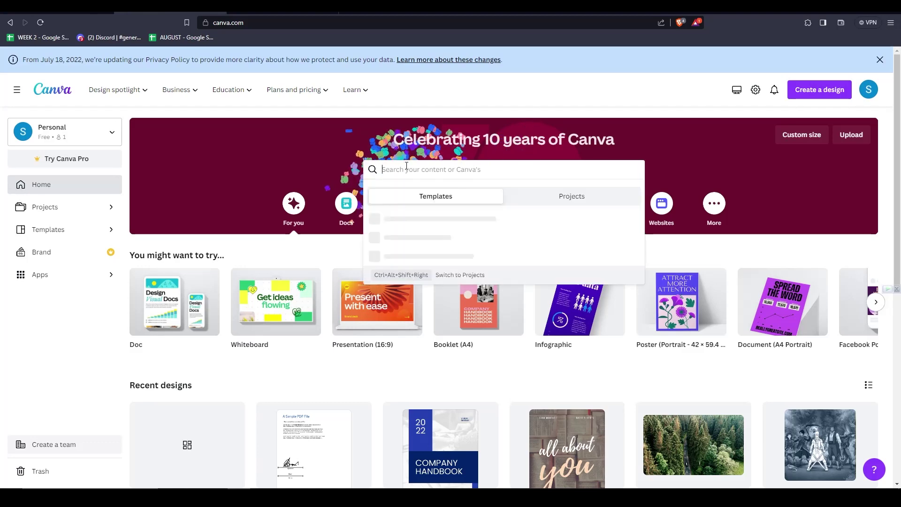
pyautogui.write('resume')
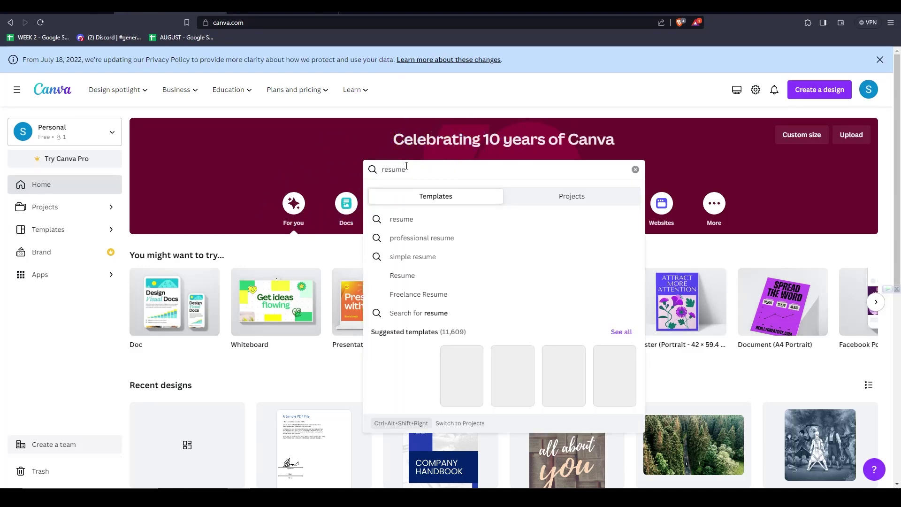
pyautogui.click(413, 224)
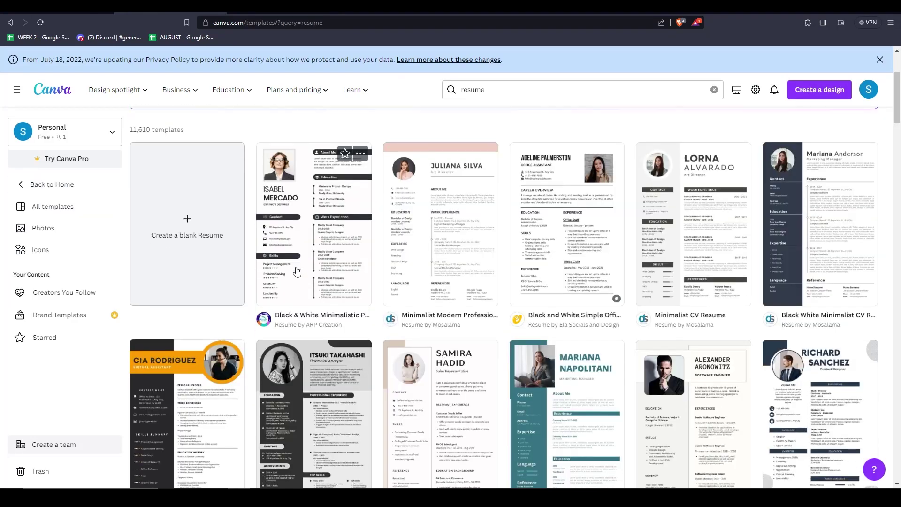
pyautogui.scroll(-2, 296, 271)
pyautogui.scroll(-2, 297, 271)
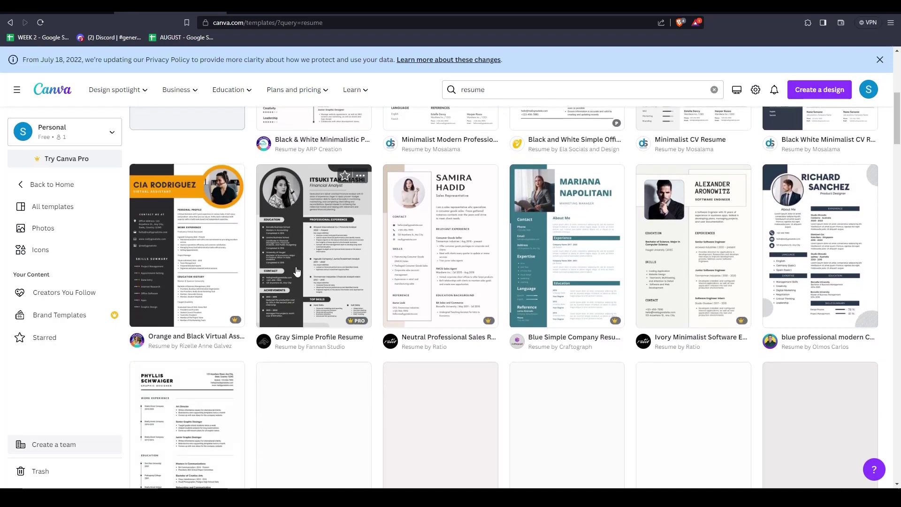
pyautogui.scroll(-1, 296, 270)
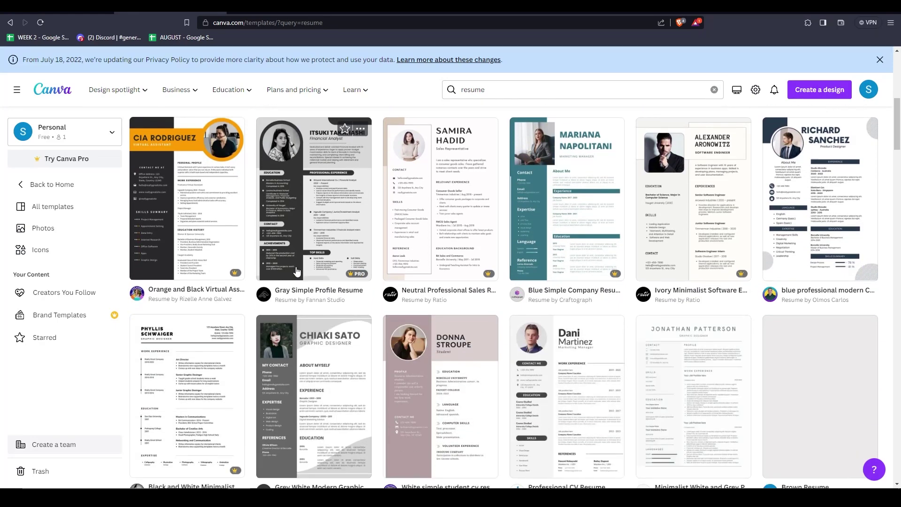
pyautogui.scroll(-3, 296, 270)
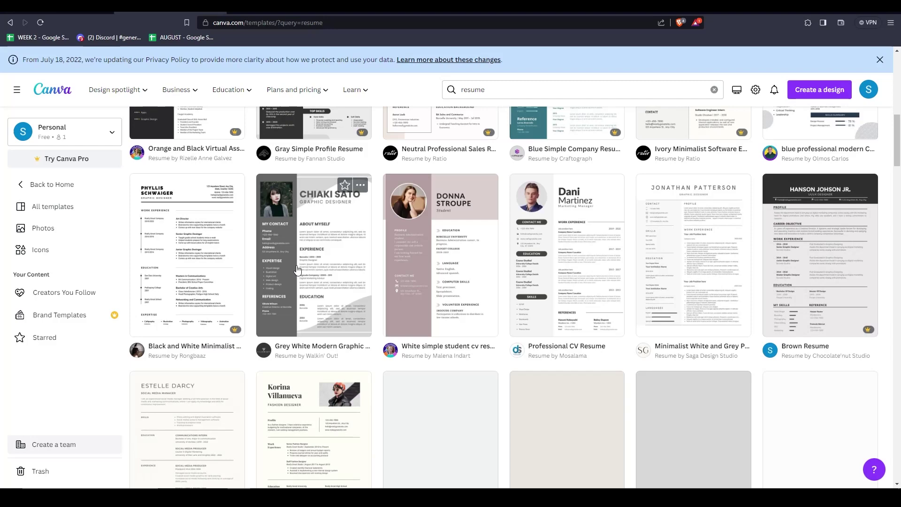
pyautogui.scroll(-4, 299, 269)
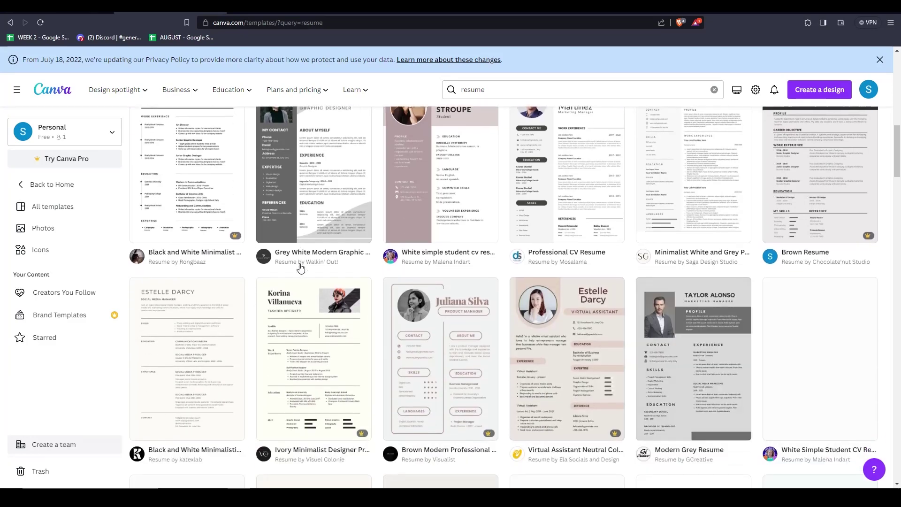
pyautogui.scroll(-2, 496, 274)
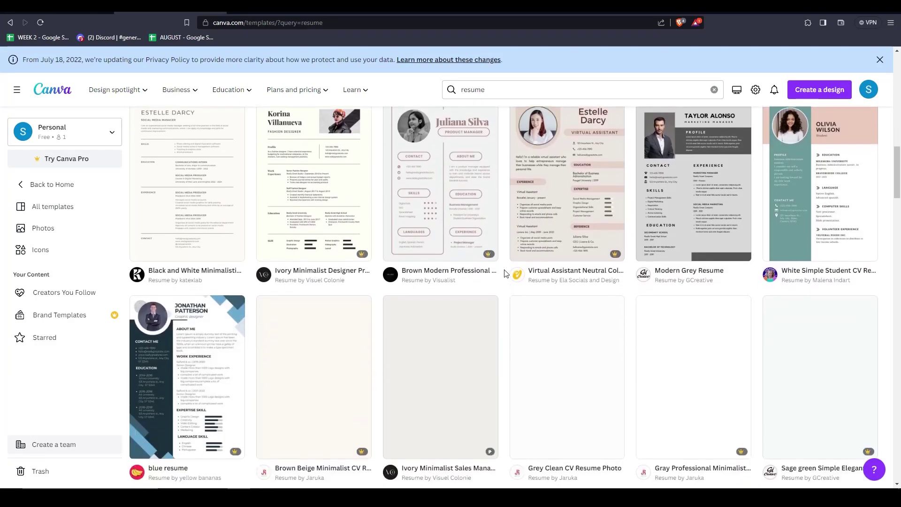
pyautogui.scroll(-5, 408, 277)
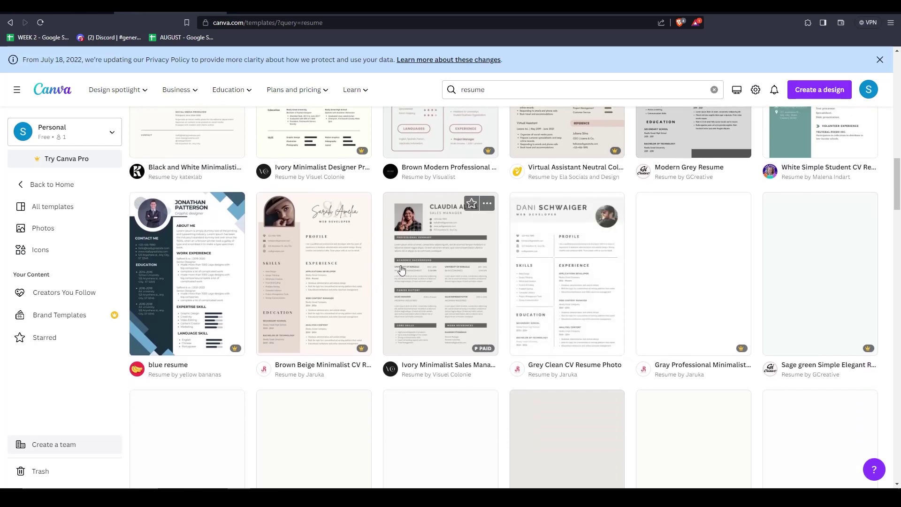
pyautogui.scroll(-1, 405, 266)
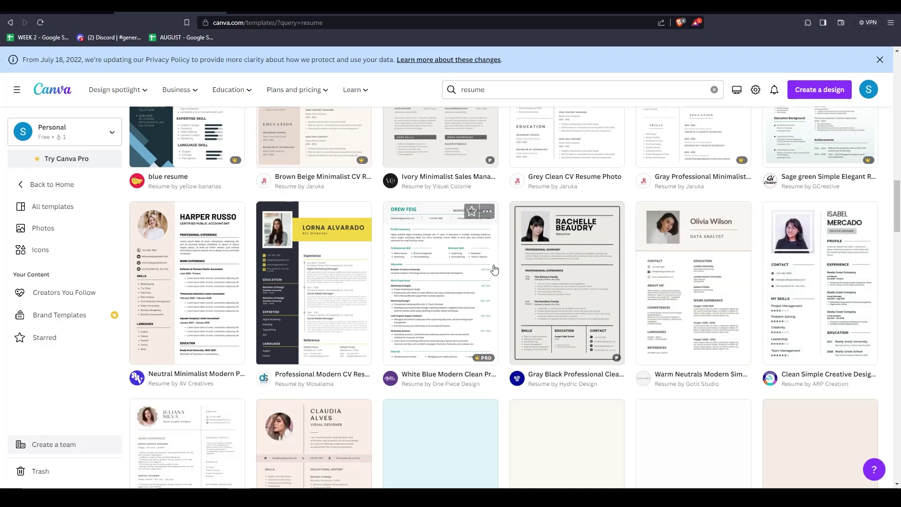
pyautogui.scroll(-1, 484, 288)
pyautogui.scroll(-3, 485, 286)
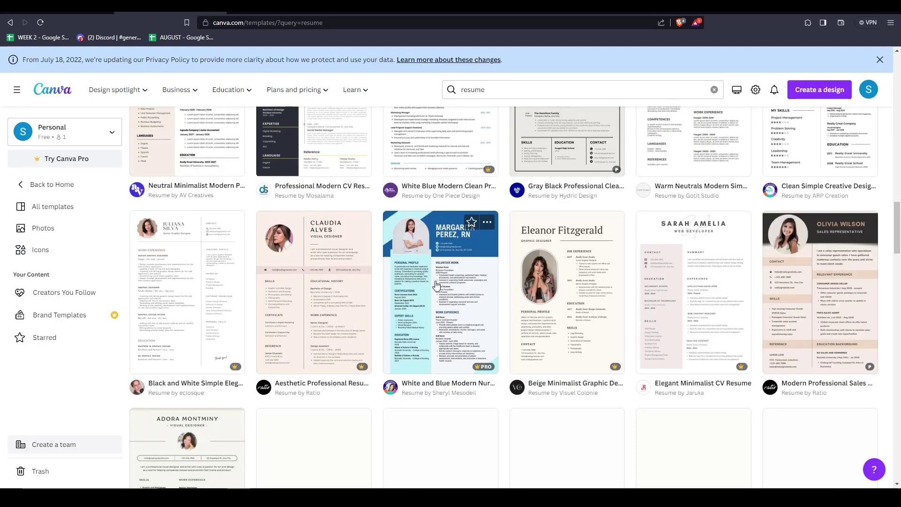
pyautogui.scroll(8, 437, 285)
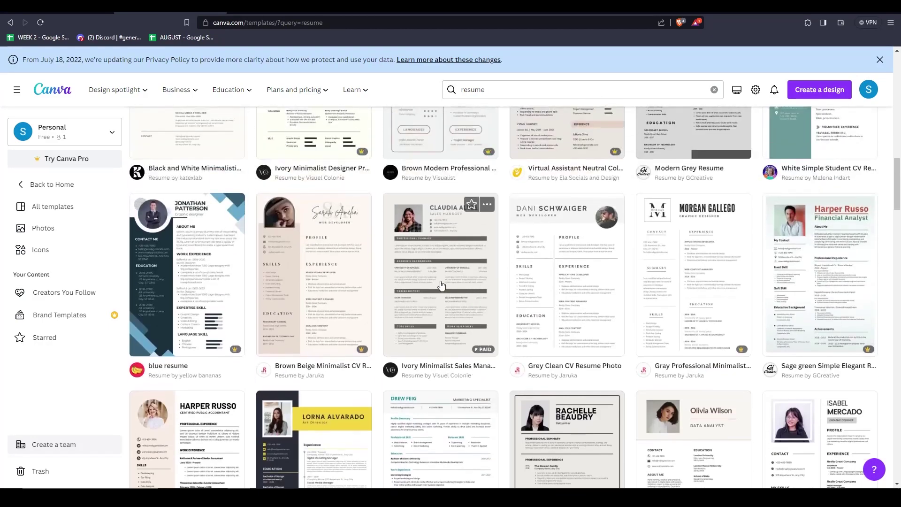
# Scroll the resume results back up to the Minimalist White and Grey Professional Resume template.
pyautogui.scroll(5, 432, 287)
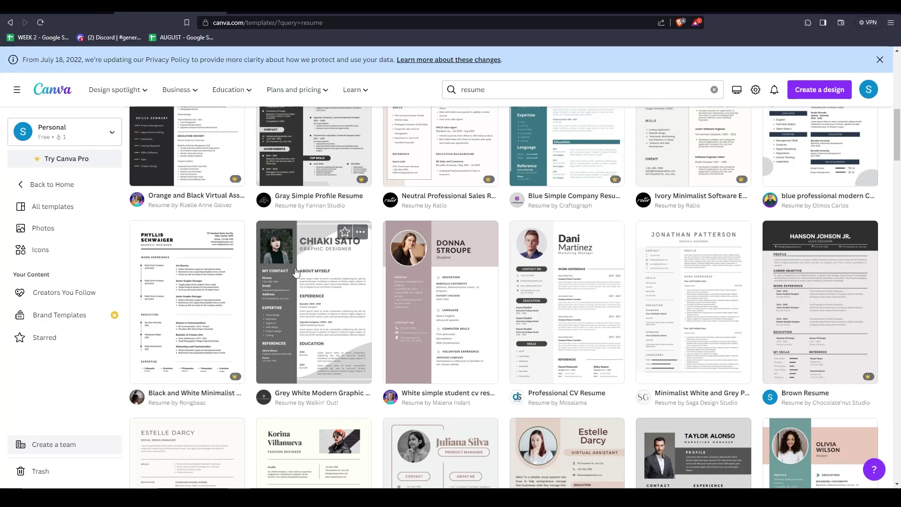
pyautogui.scroll(6, 314, 276)
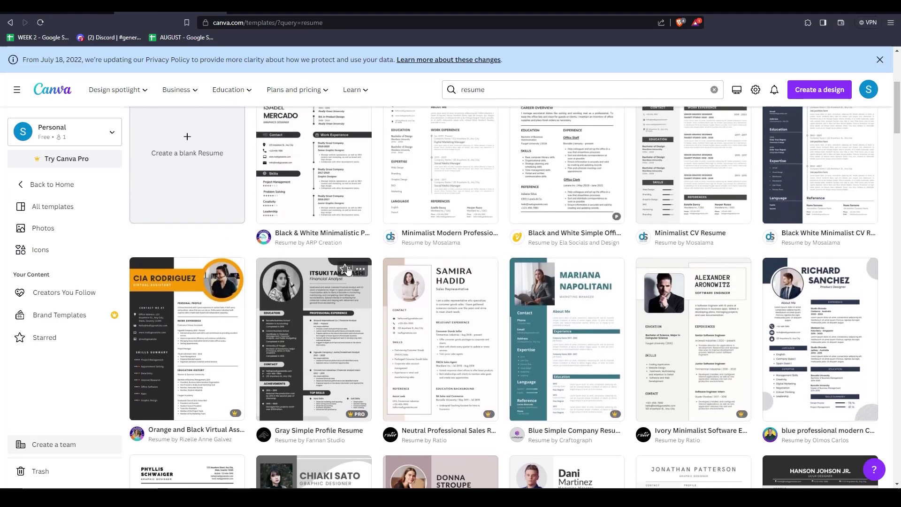
pyautogui.scroll(2, 348, 269)
pyautogui.scroll(-6, 348, 269)
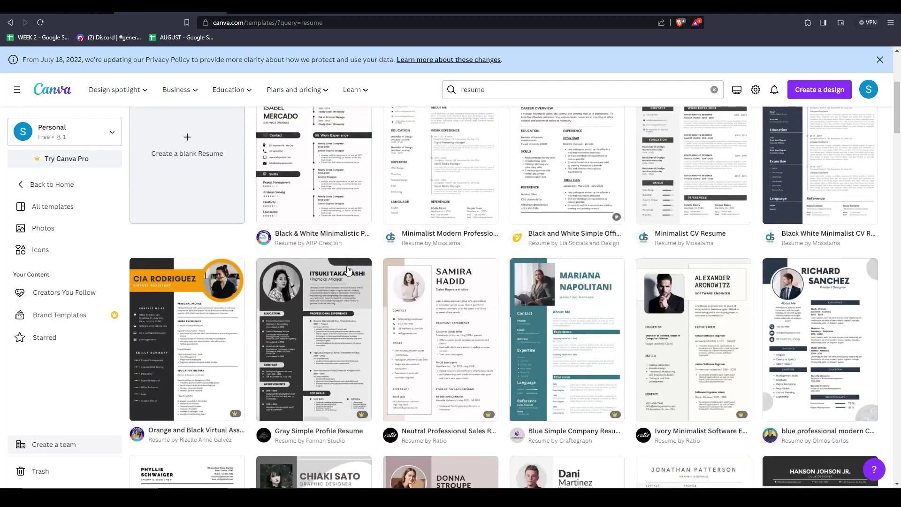
pyautogui.scroll(-3, 347, 270)
# Customize the Minimalist White and Grey Professional Resume template and zoom in on page 1.
pyautogui.click(719, 261)
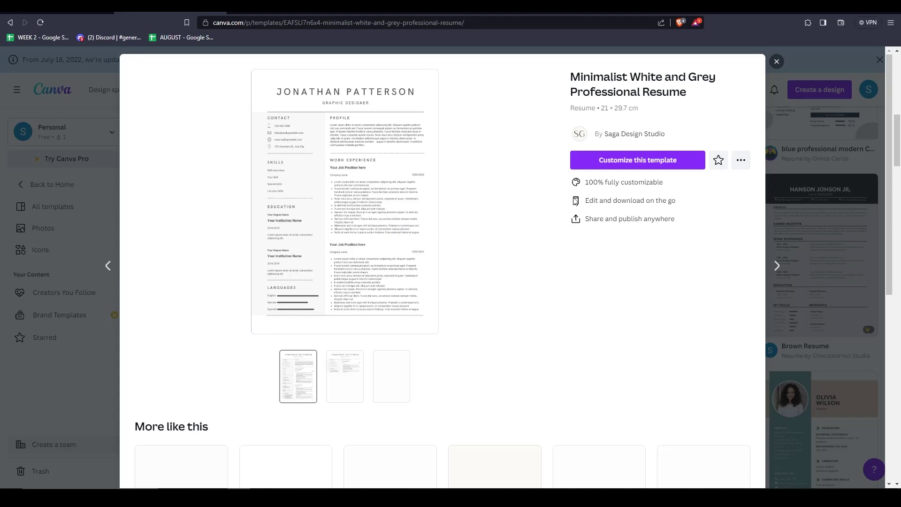
pyautogui.click(634, 162)
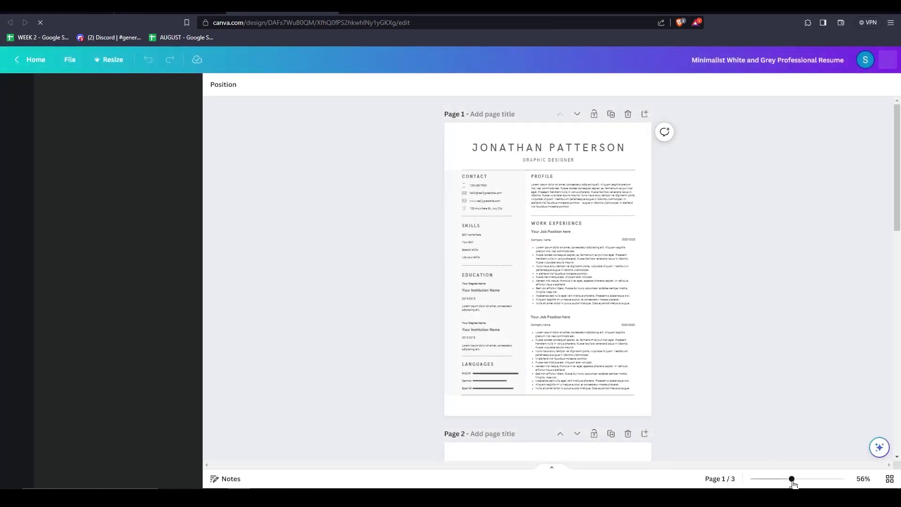
pyautogui.moveTo(792, 479); pyautogui.dragTo(767, 480)
pyautogui.scroll(3, 769, 463)
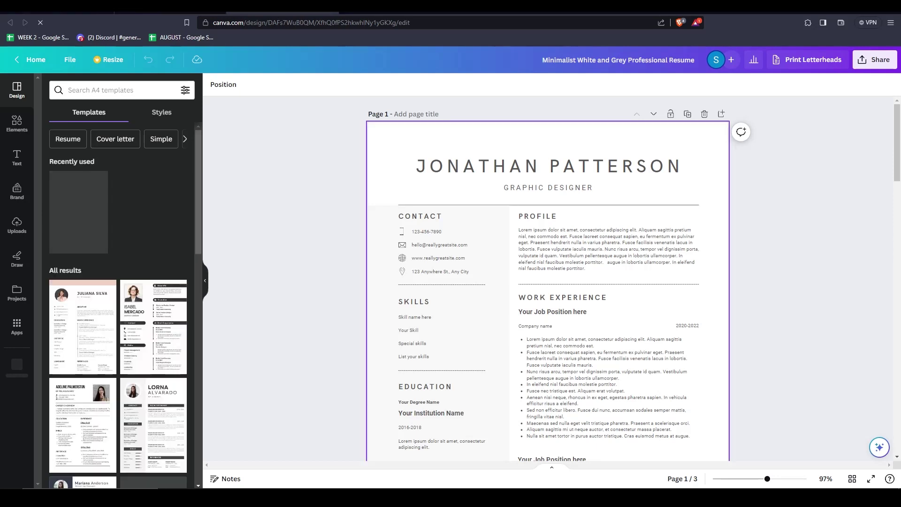
pyautogui.click(489, 167)
pyautogui.click(488, 166)
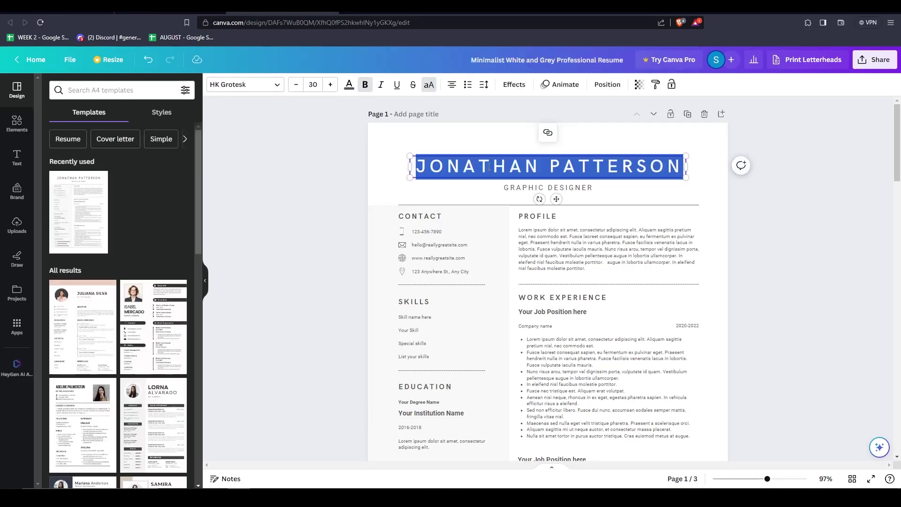
pyautogui.press('Escape')
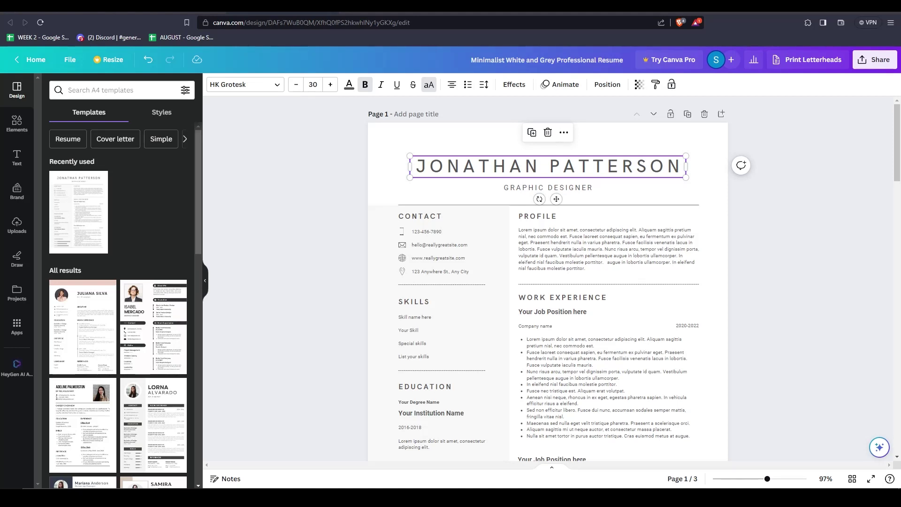
pyautogui.click(468, 168)
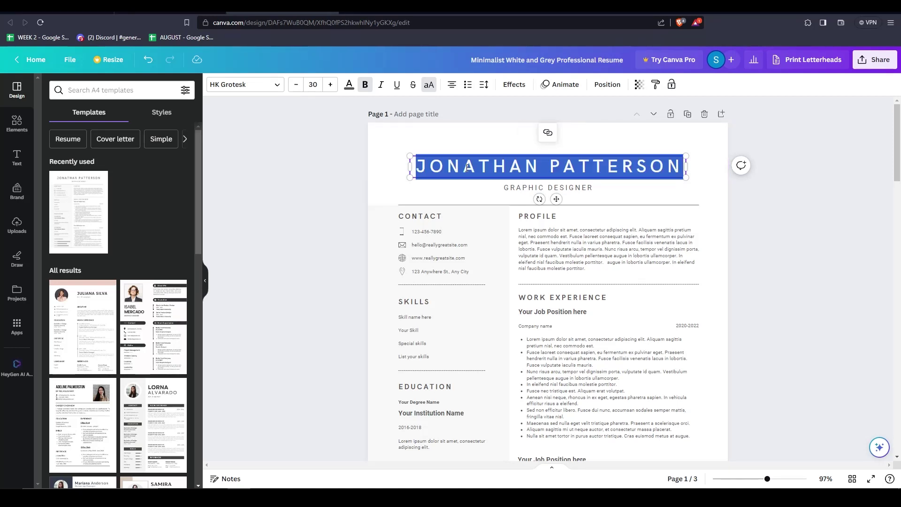
pyautogui.click(254, 89)
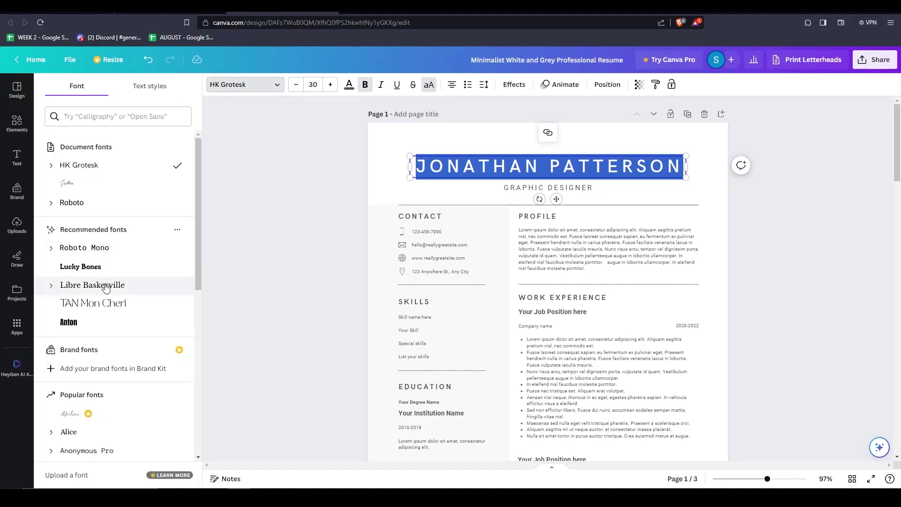
pyautogui.click(86, 327)
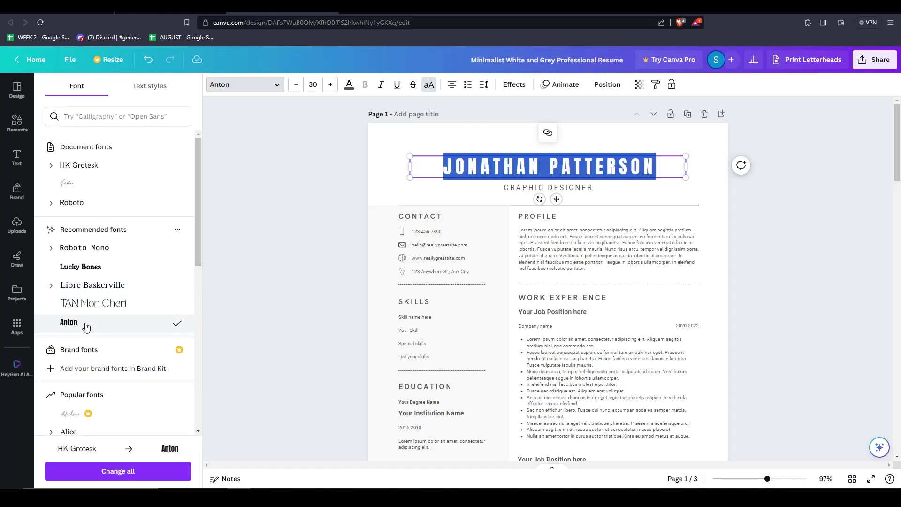
pyautogui.click(705, 192)
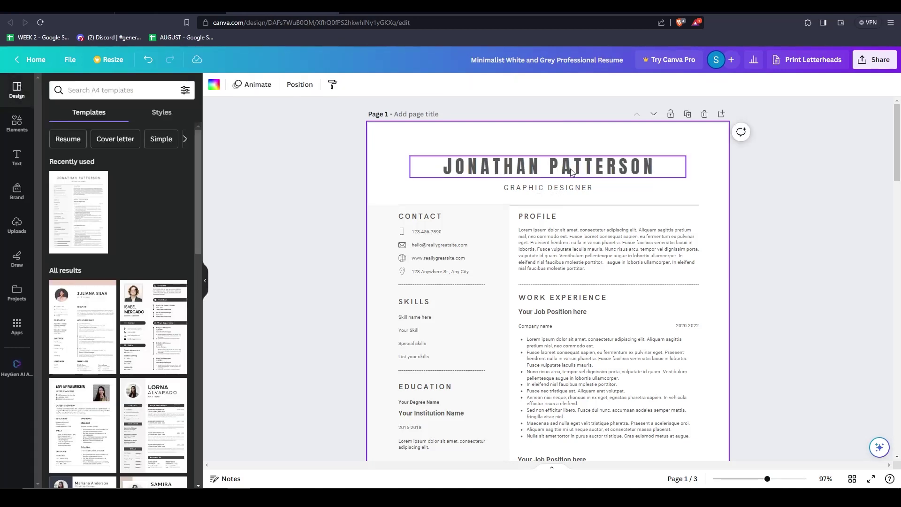
# Make the name heading black, keeping its font size at 30.
pyautogui.click(570, 168)
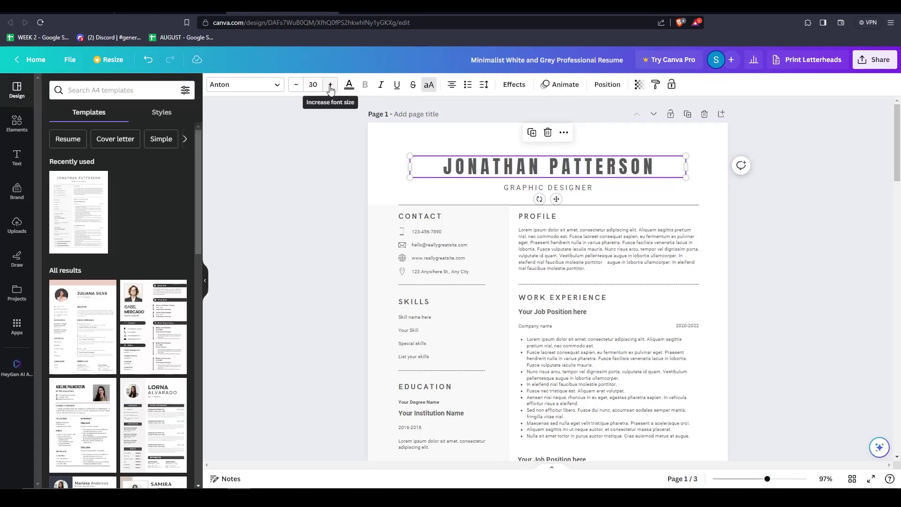
pyautogui.click(331, 84)
pyautogui.click(296, 84)
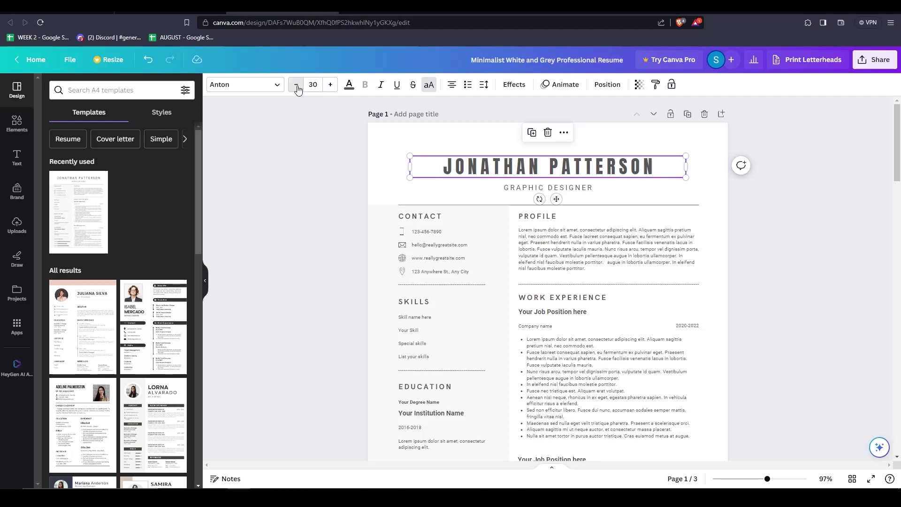
pyautogui.click(349, 84)
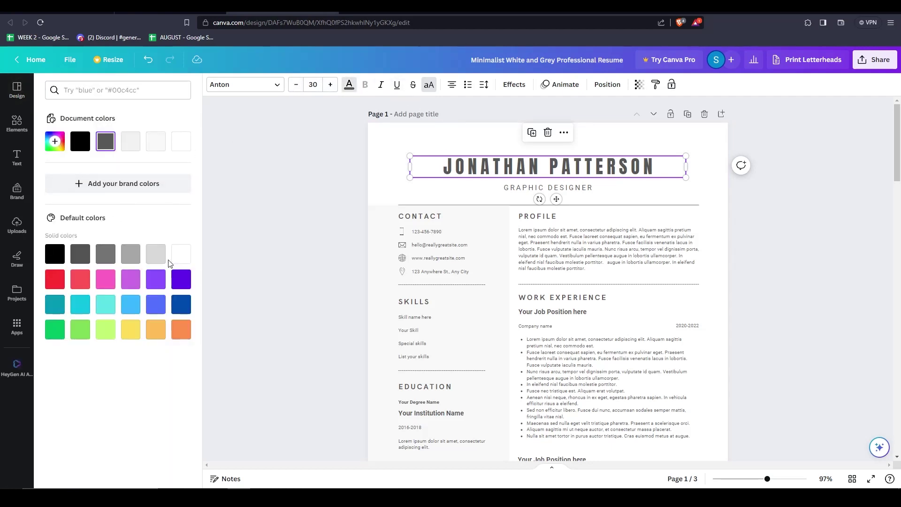
pyautogui.click(81, 308)
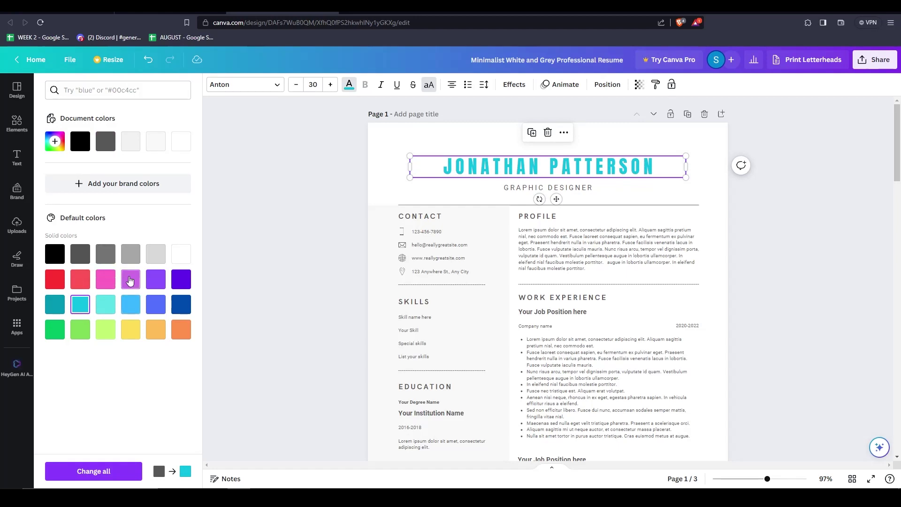
pyautogui.click(55, 254)
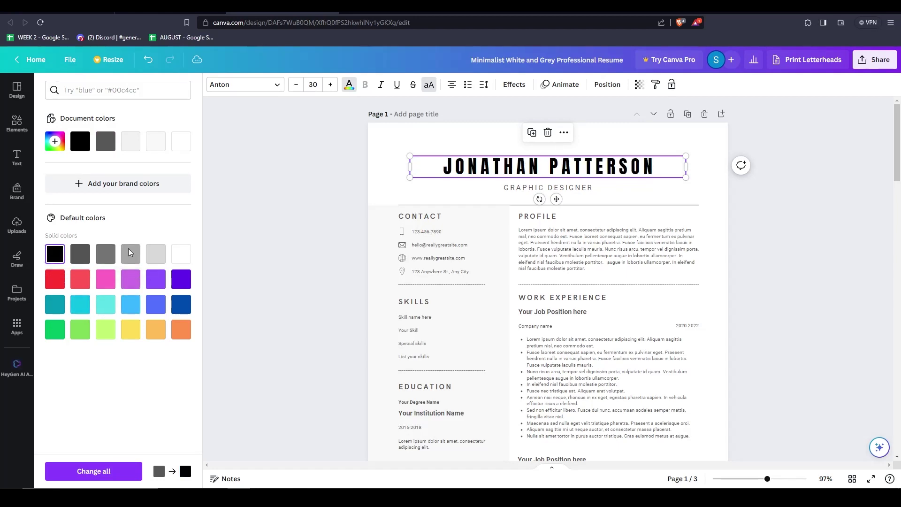
pyautogui.click(270, 253)
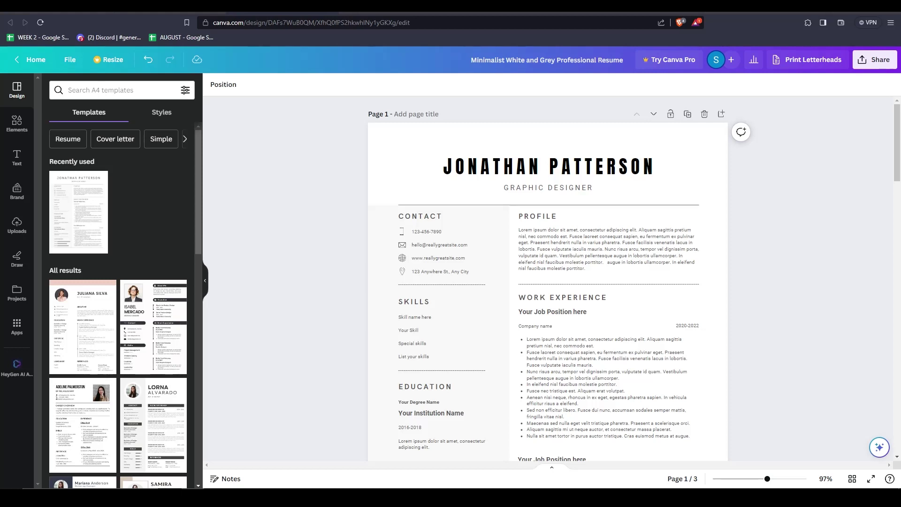
# Choose Anton from the font list for the GRAPHIC DESIGNER text.
pyautogui.click(537, 190)
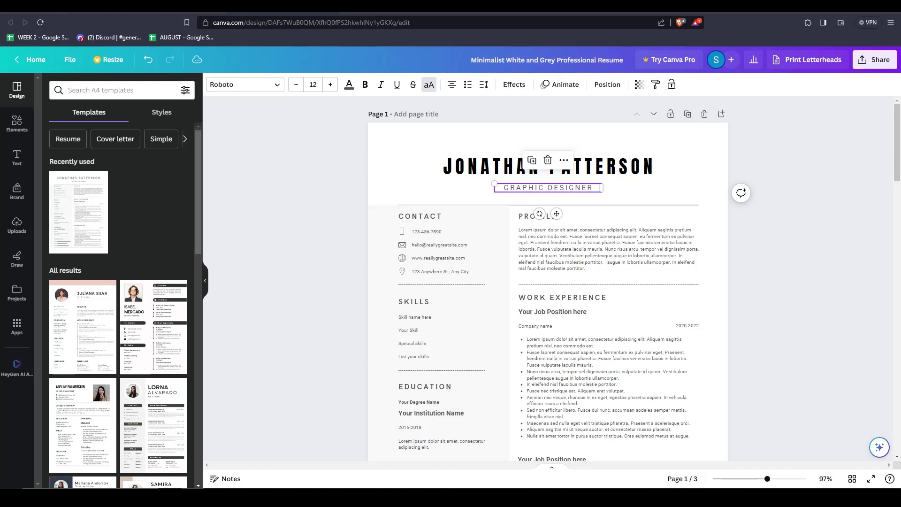
pyautogui.click(271, 85)
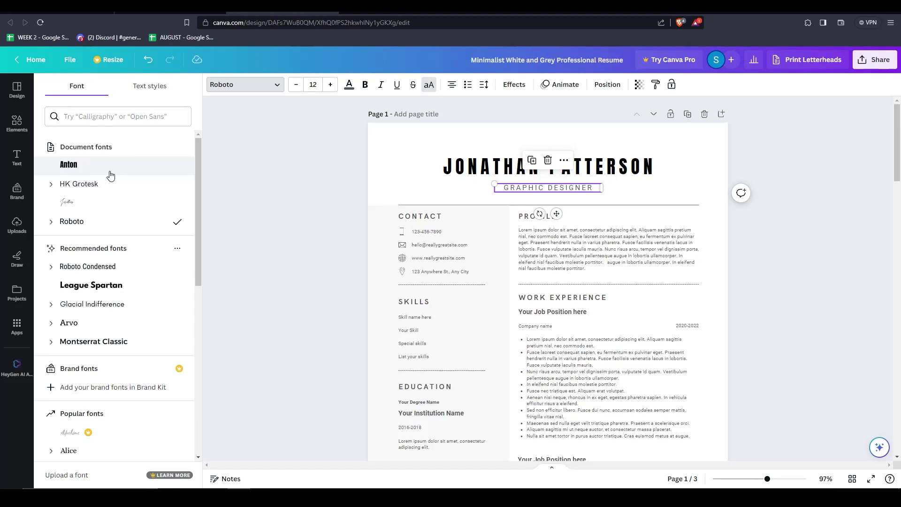
pyautogui.click(109, 172)
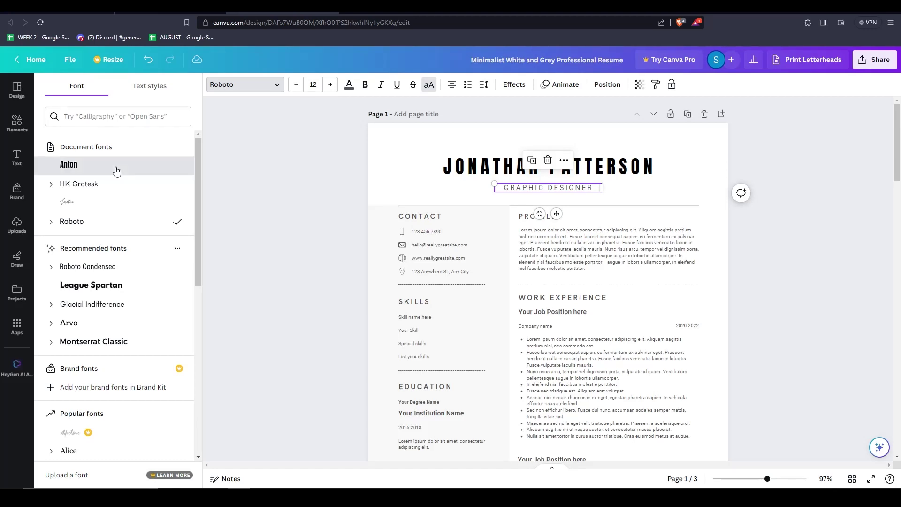
pyautogui.press('Escape')
pyautogui.click(322, 218)
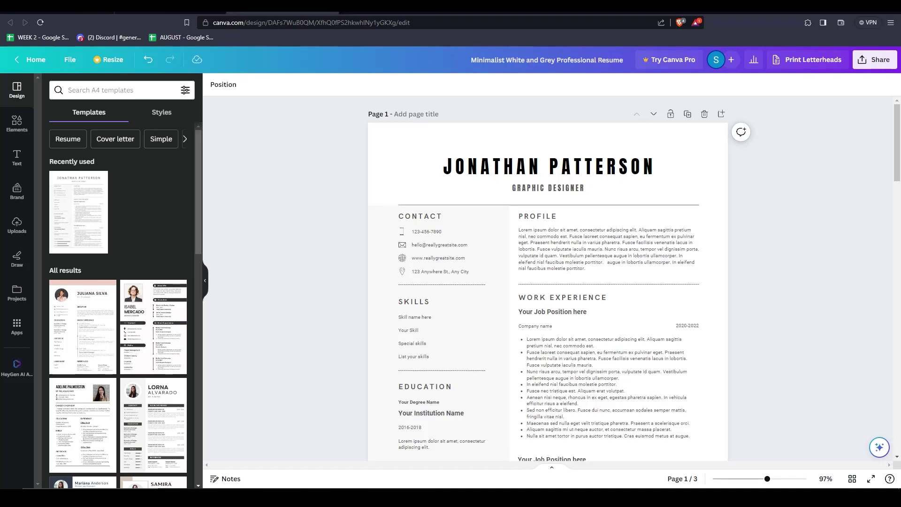
pyautogui.click(447, 206)
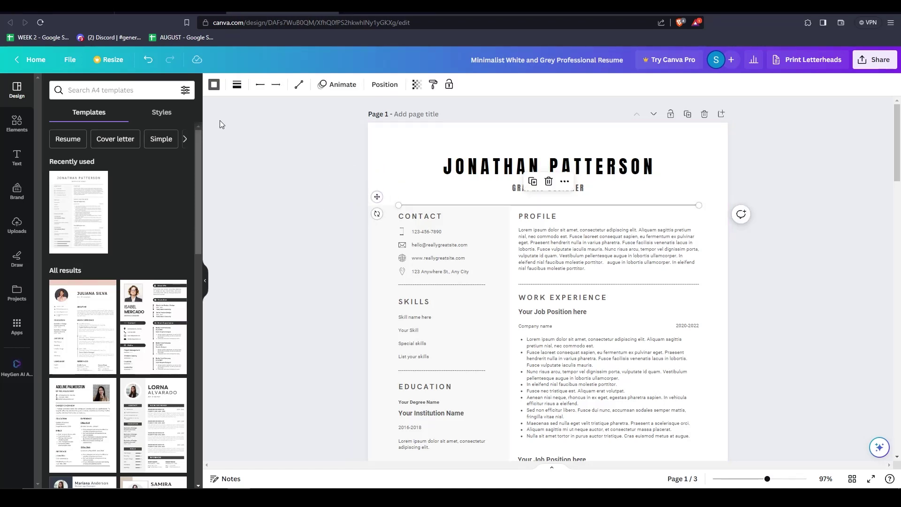
pyautogui.click(214, 84)
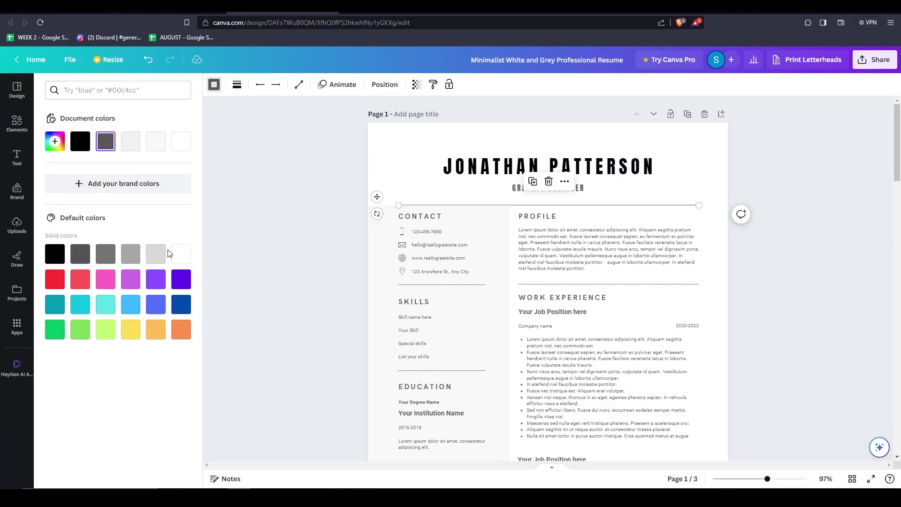
pyautogui.click(105, 335)
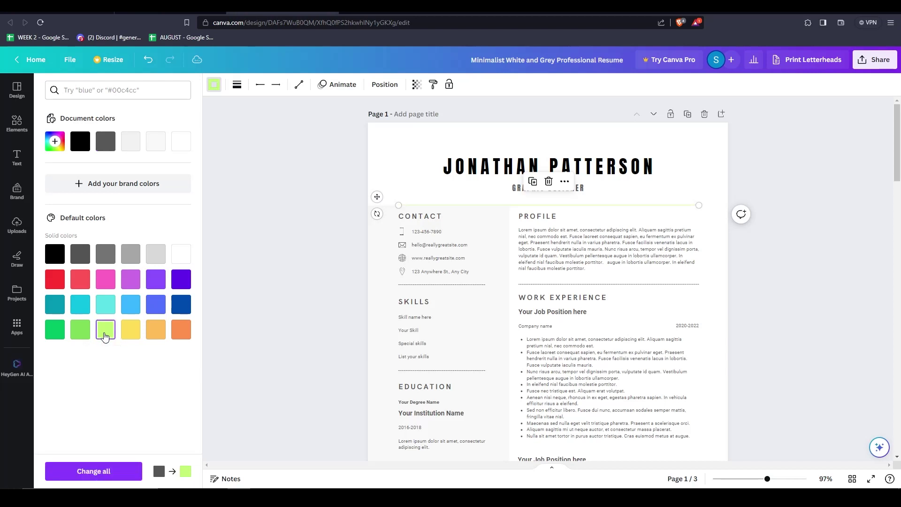
pyautogui.click(237, 85)
pyautogui.click(148, 59)
pyautogui.click(149, 59)
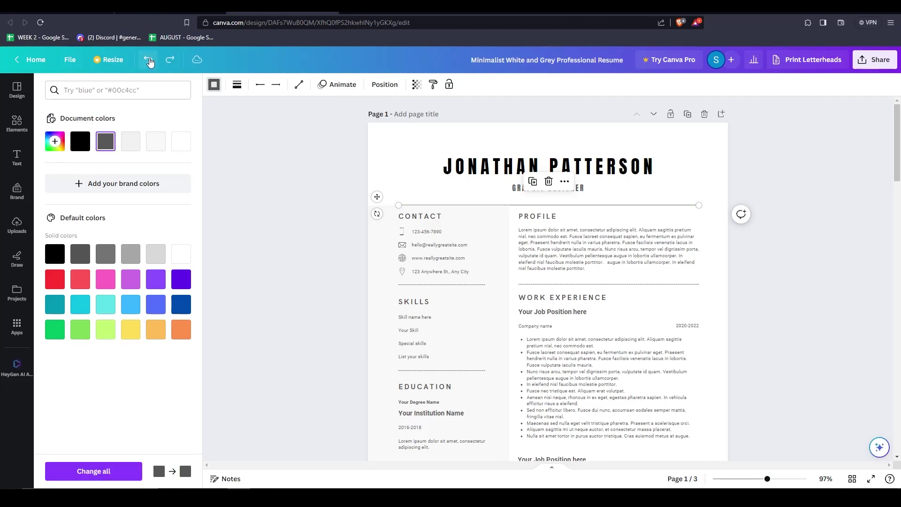
pyautogui.press('Escape')
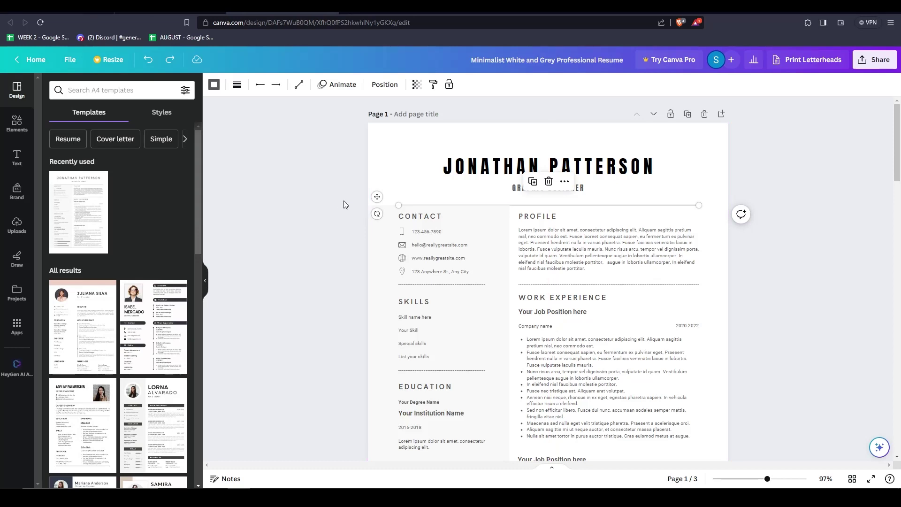
# Insert a line from Elements, colour it lime, and drag it under GRAPHIC DESIGNER.
pyautogui.click(296, 211)
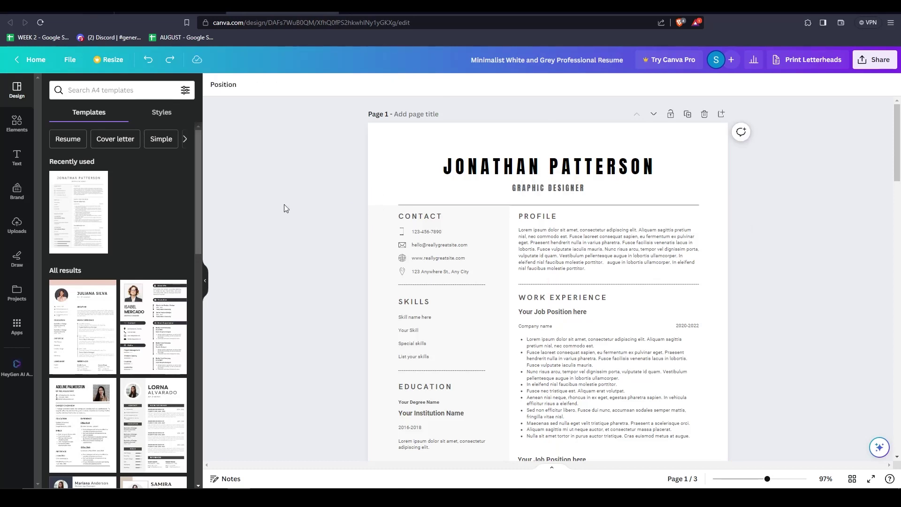
pyautogui.click(16, 126)
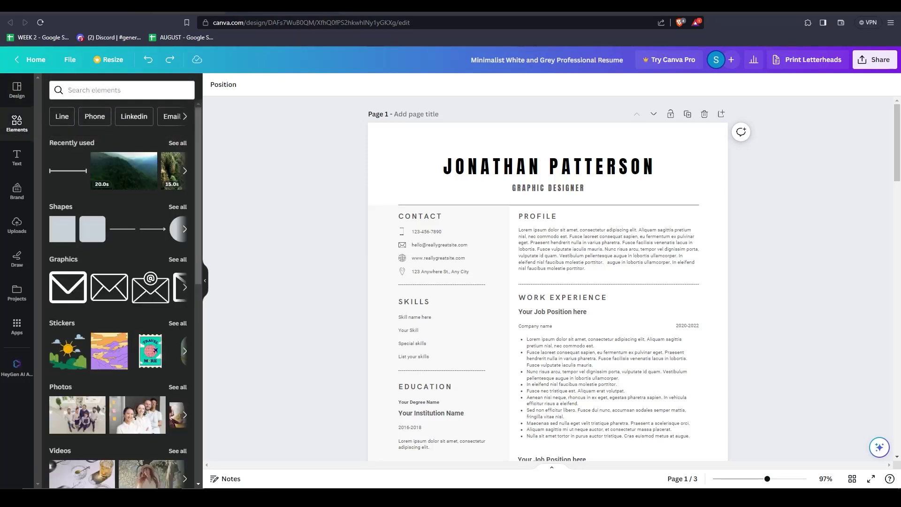
pyautogui.click(68, 170)
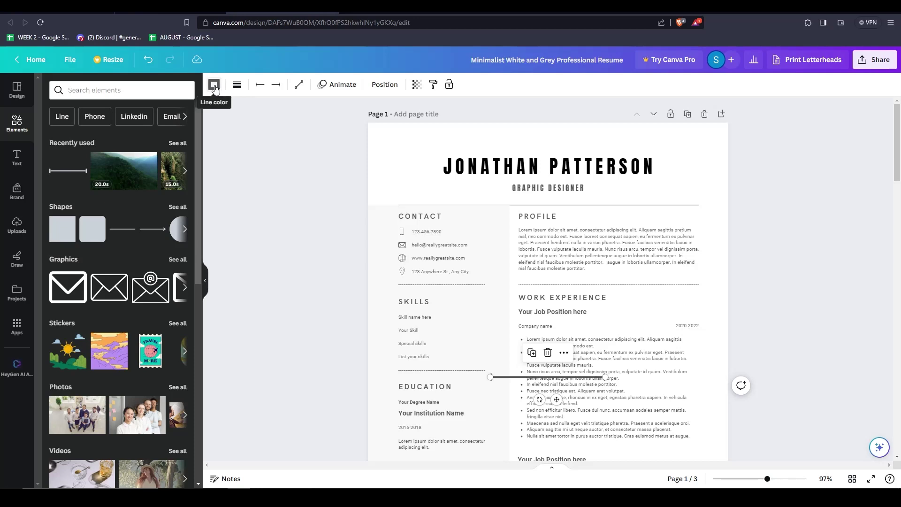
pyautogui.click(214, 85)
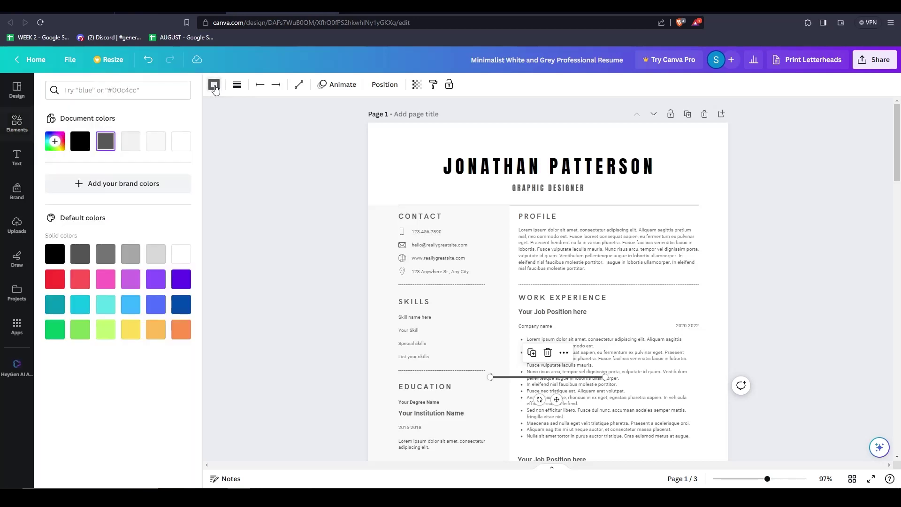
pyautogui.click(105, 331)
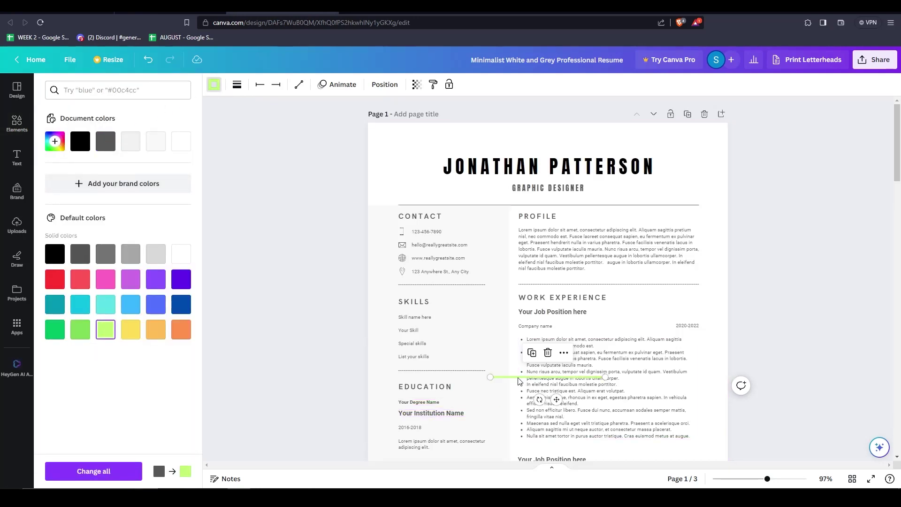
pyautogui.moveTo(519, 382); pyautogui.dragTo(519, 180)
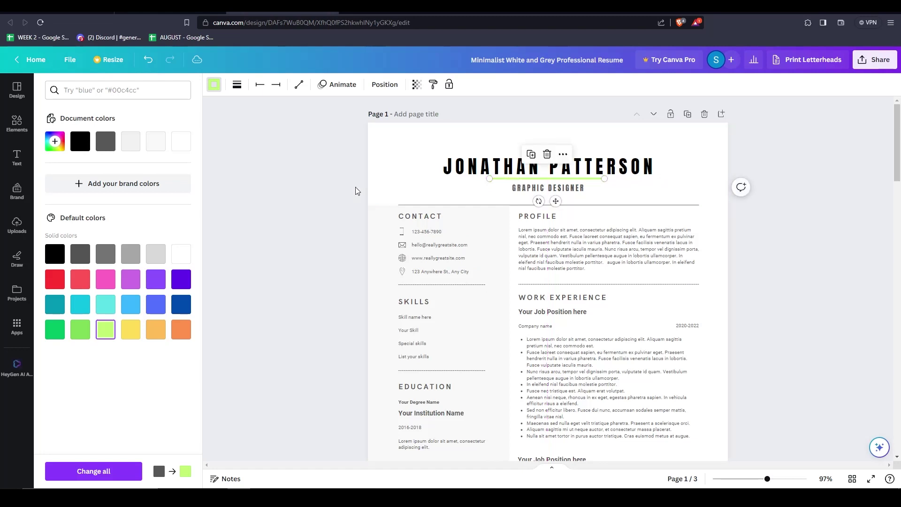
pyautogui.click(308, 190)
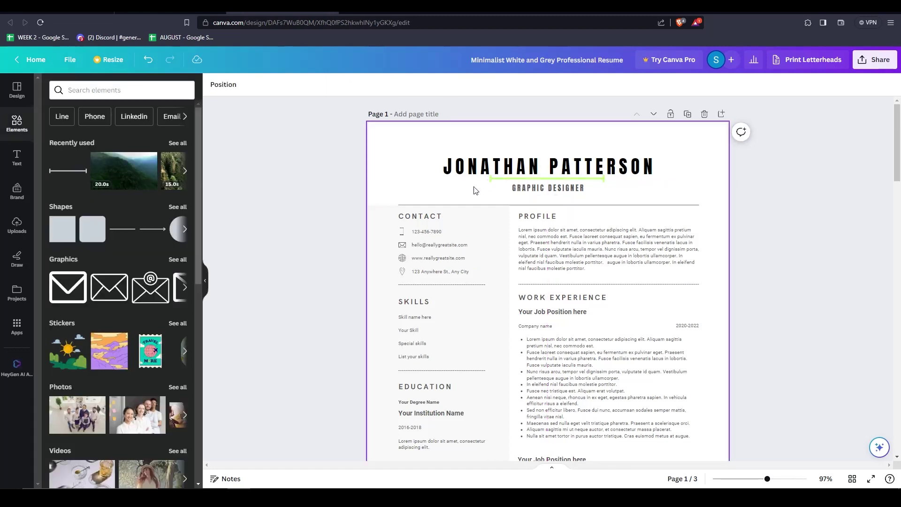
pyautogui.moveTo(502, 179); pyautogui.dragTo(502, 193)
pyautogui.click(285, 192)
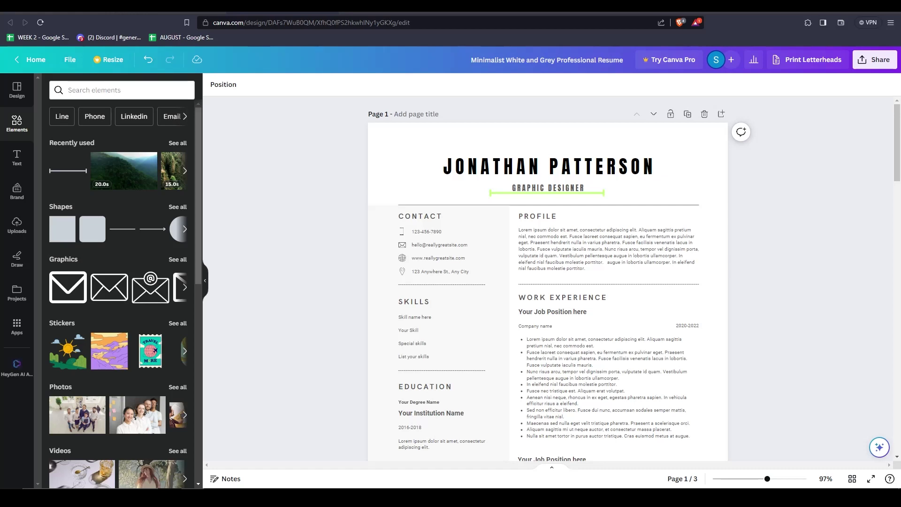
# Stretch both ends of the lime line and centre it on the page beneath the subtitle.
pyautogui.click(490, 193)
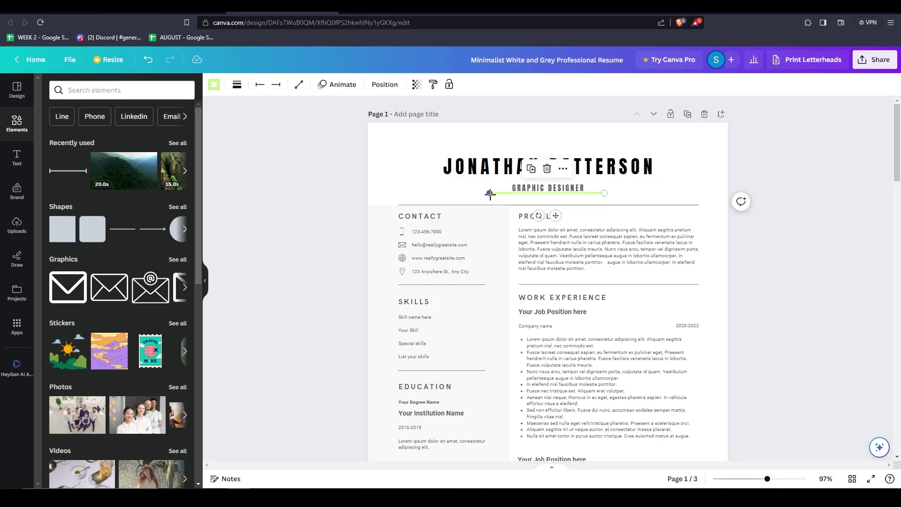
pyautogui.moveTo(489, 193); pyautogui.dragTo(461, 192)
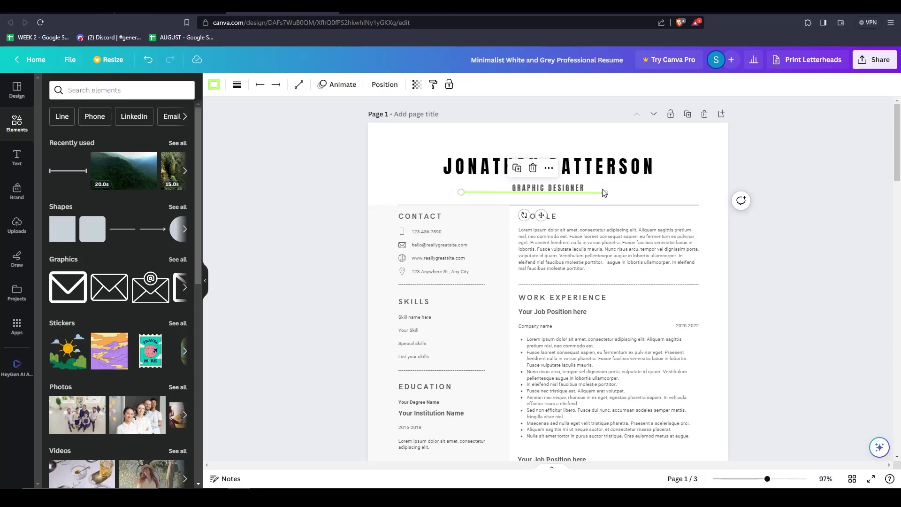
pyautogui.moveTo(604, 192); pyautogui.dragTo(645, 192)
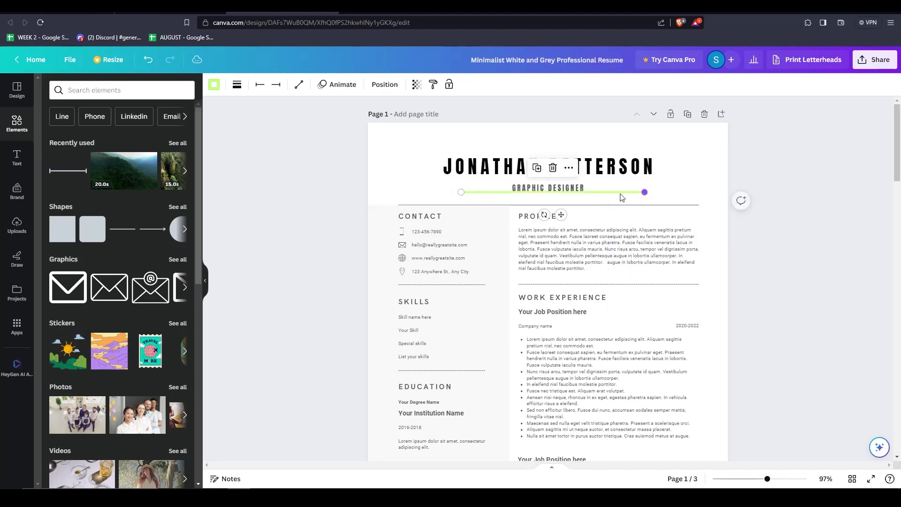
pyautogui.click(311, 189)
pyautogui.moveTo(491, 194); pyautogui.dragTo(488, 196)
pyautogui.click(285, 176)
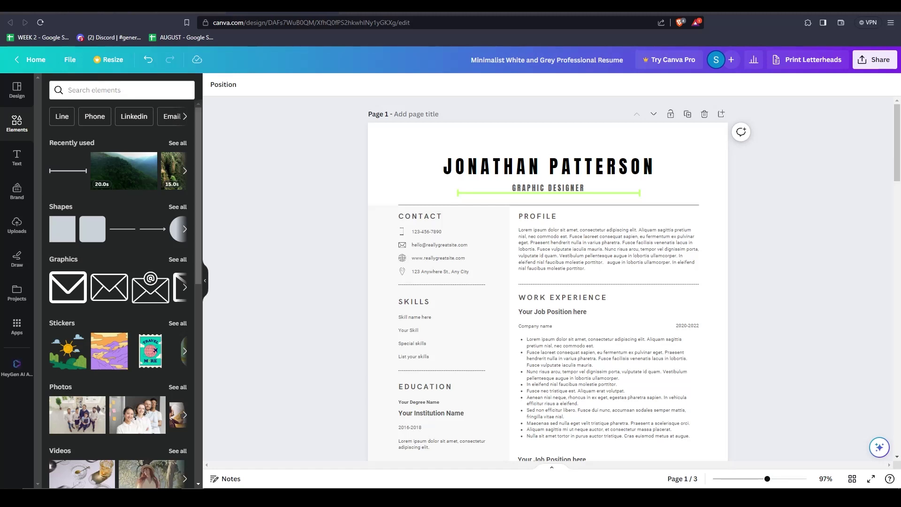
# Colour the GRAPHIC DESIGNER text lime and nudge it up, centred under the name.
pyautogui.click(548, 187)
pyautogui.click(348, 84)
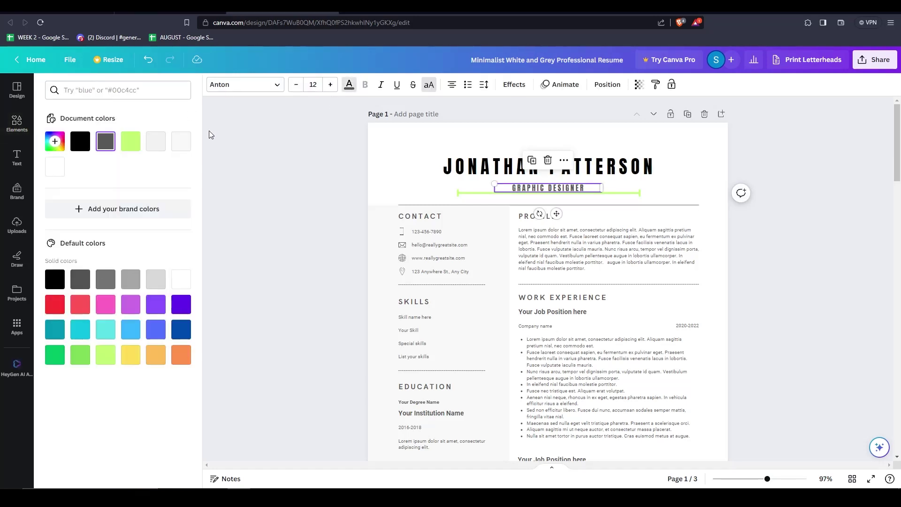
pyautogui.click(60, 359)
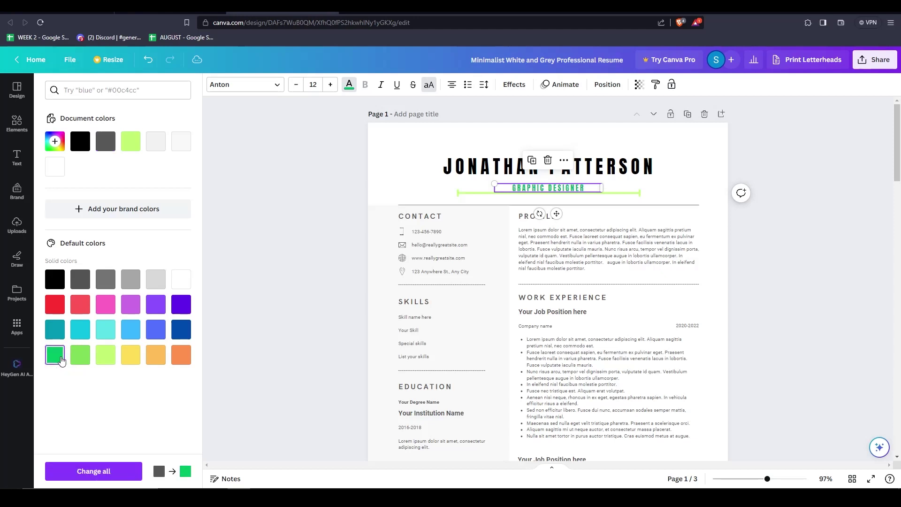
pyautogui.click(106, 359)
pyautogui.click(275, 267)
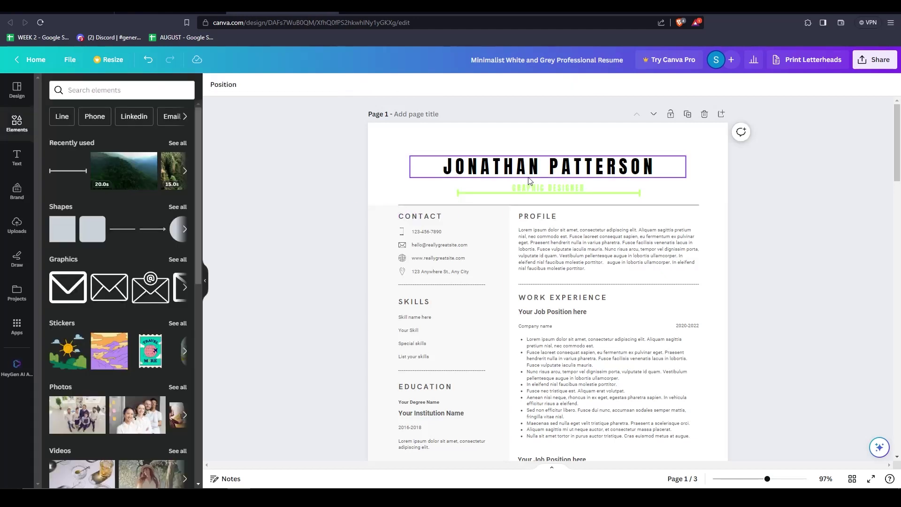
pyautogui.moveTo(550, 188); pyautogui.dragTo(548, 182)
pyautogui.click(311, 195)
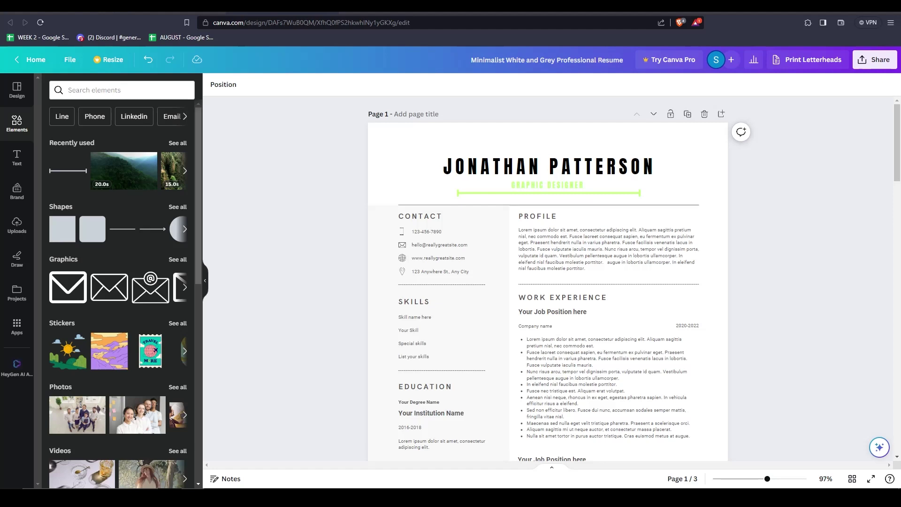
# Give the grey header divider a line weight of 8 and the lime document colour.
pyautogui.click(477, 193)
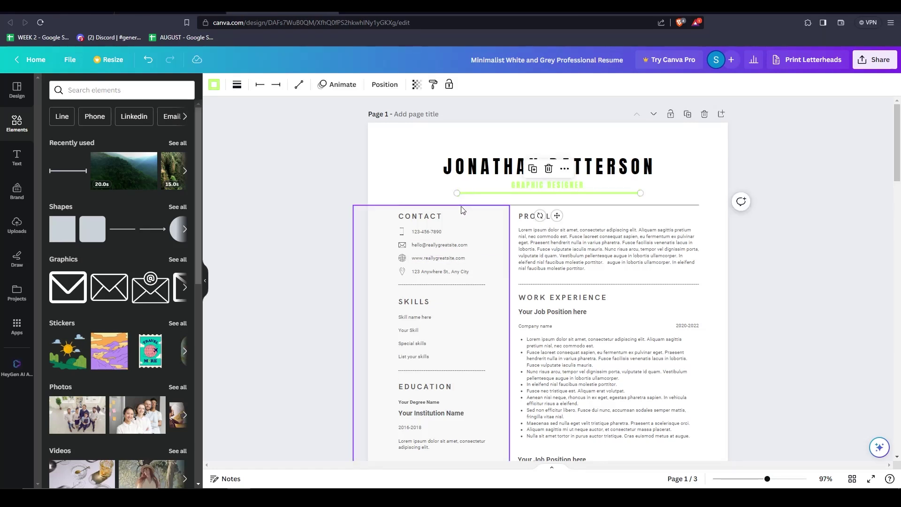
pyautogui.click(575, 206)
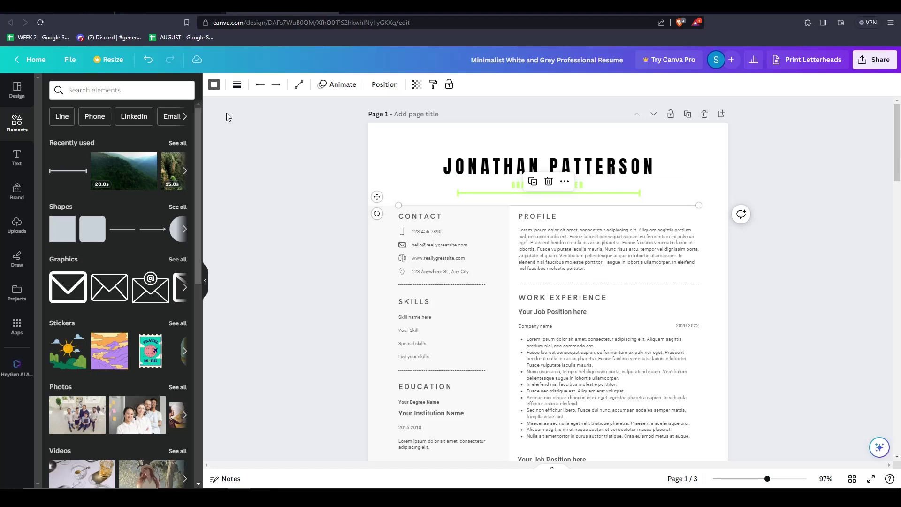
pyautogui.click(237, 84)
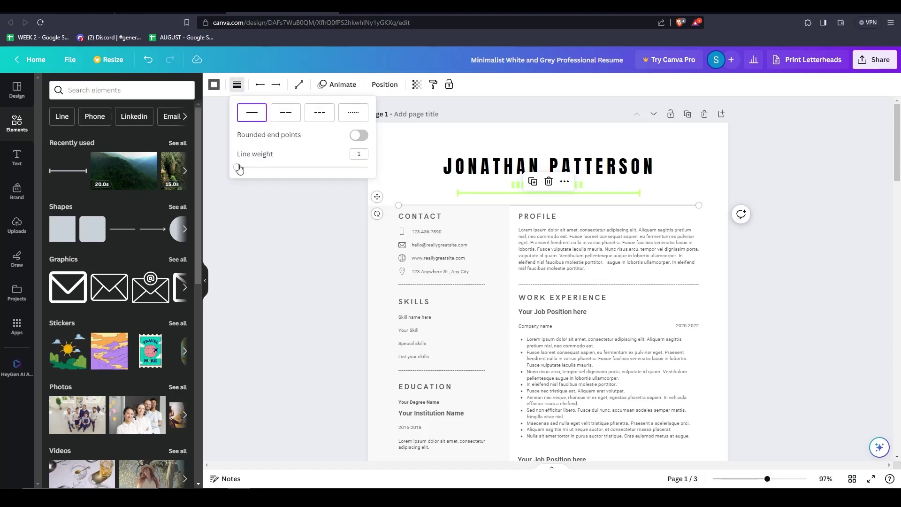
pyautogui.moveTo(239, 168); pyautogui.dragTo(247, 167)
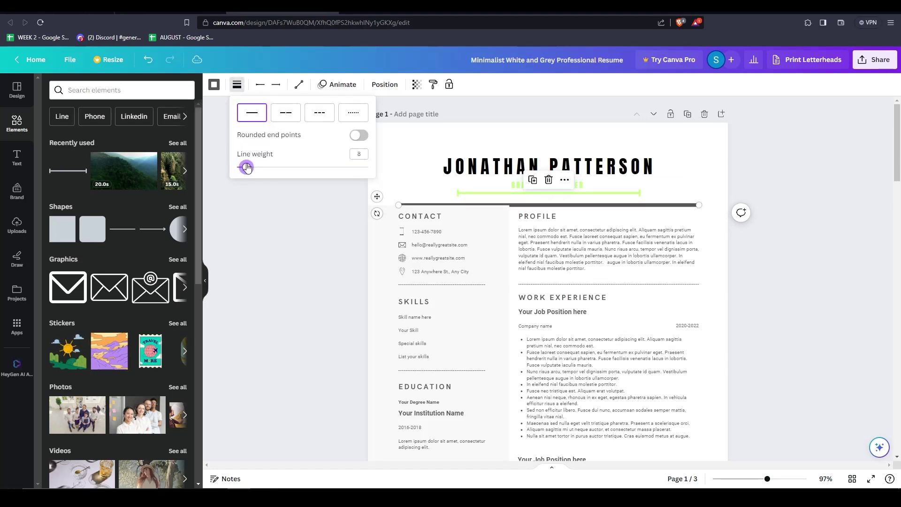
pyautogui.click(213, 86)
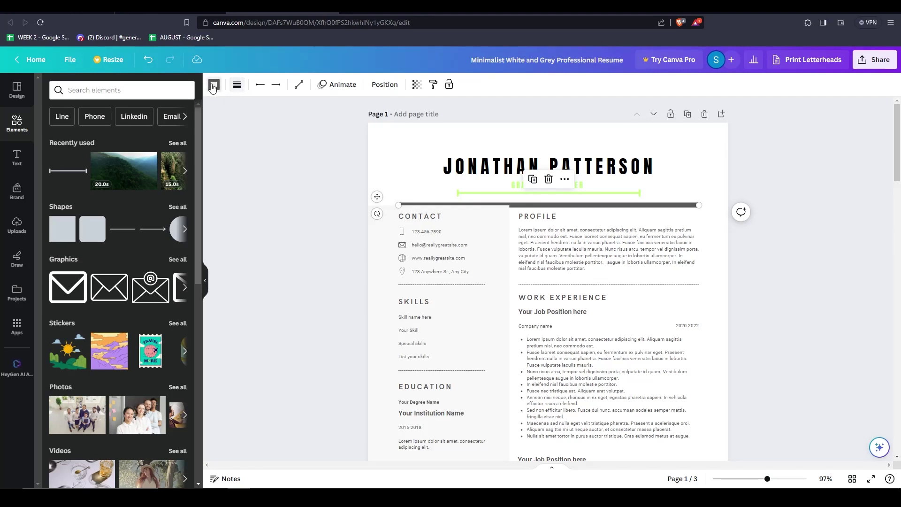
pyautogui.click(131, 141)
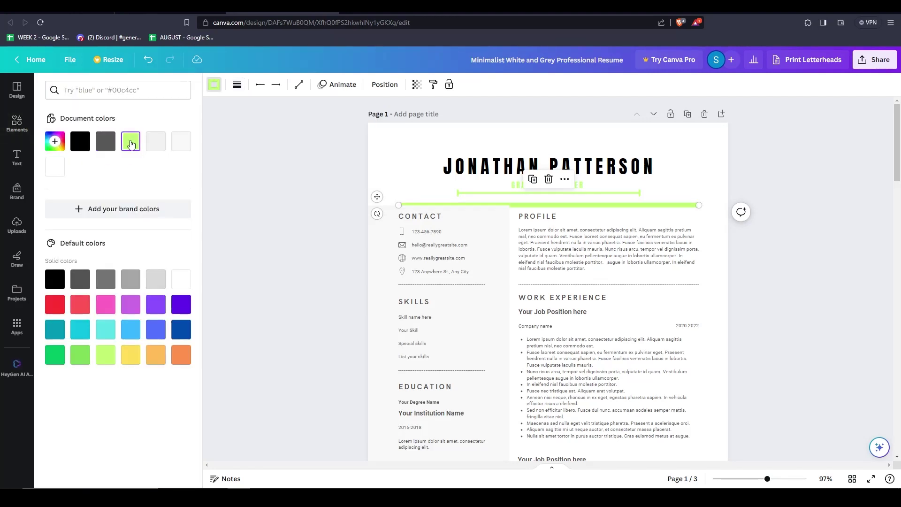
pyautogui.click(308, 216)
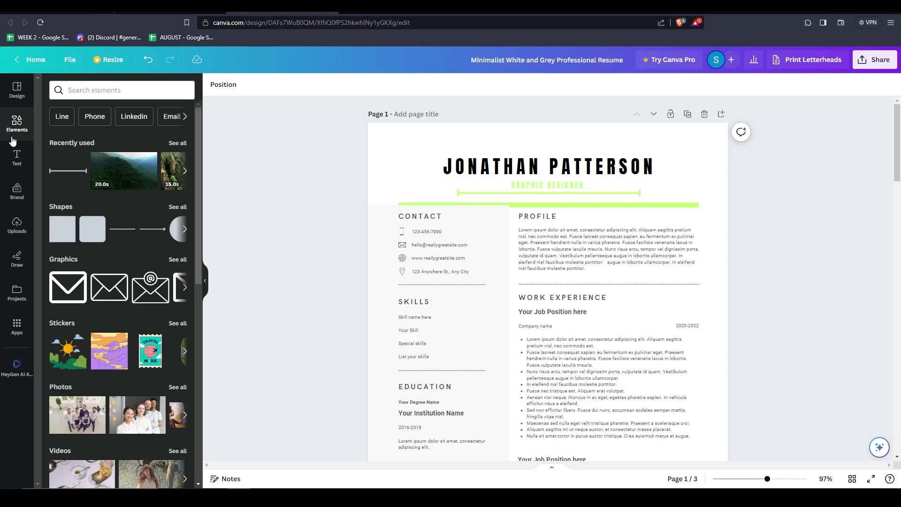
# Add a text box reading '2022- 2023' below the WORK EXPERIENCE heading.
pyautogui.click(18, 161)
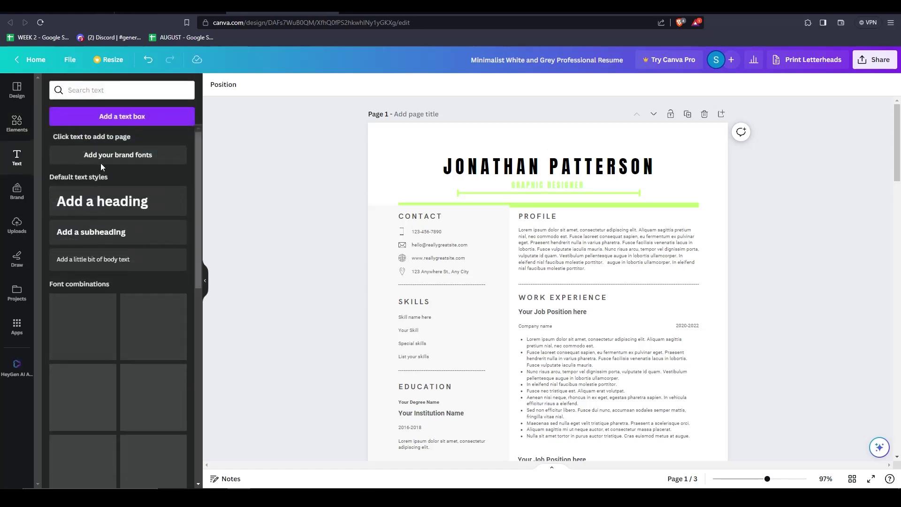
pyautogui.click(131, 116)
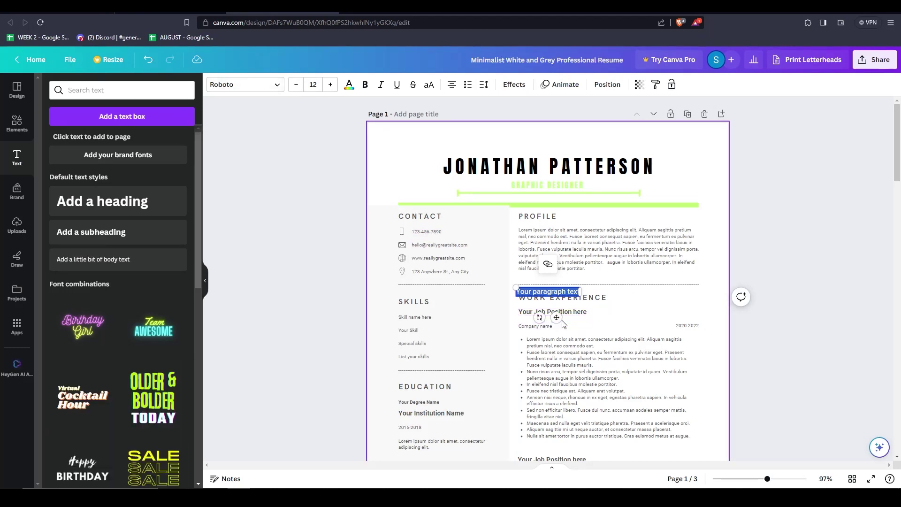
pyautogui.moveTo(556, 317)
pyautogui.mouseDown()
pyautogui.moveTo(592, 314)
pyautogui.moveTo(557, 319)
pyautogui.mouseUp()
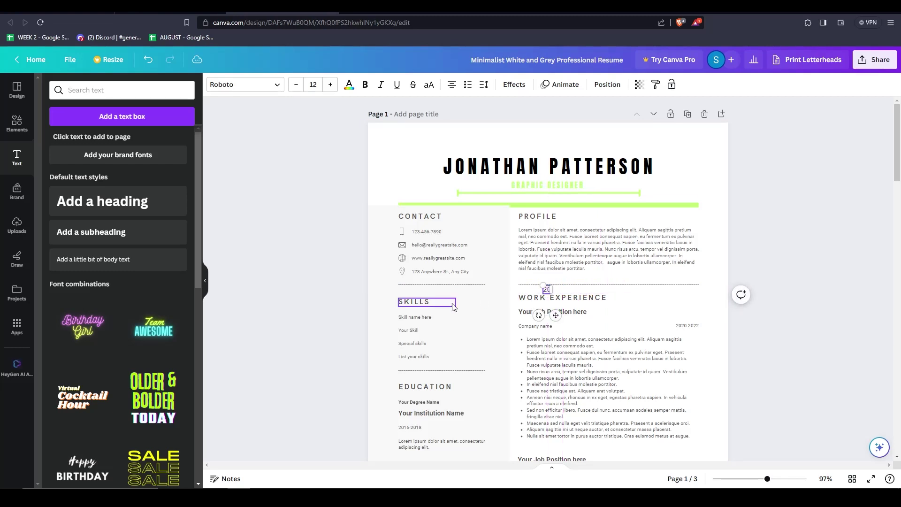
pyautogui.write('2022- 2023')
pyautogui.click(265, 303)
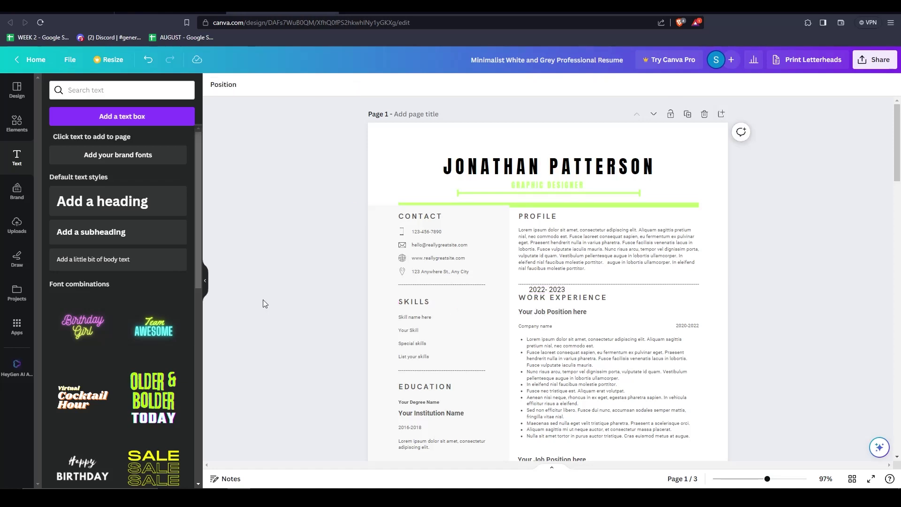
pyautogui.moveTo(549, 289); pyautogui.dragTo(539, 306)
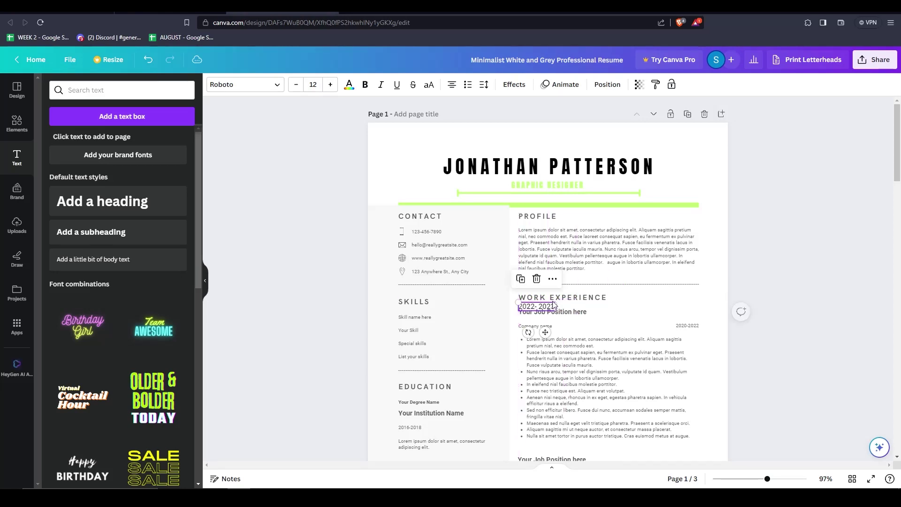
# Shrink the date text to size 9, align it, and remove its bold.
pyautogui.click(294, 85)
pyautogui.click(294, 85)
pyautogui.click(294, 85)
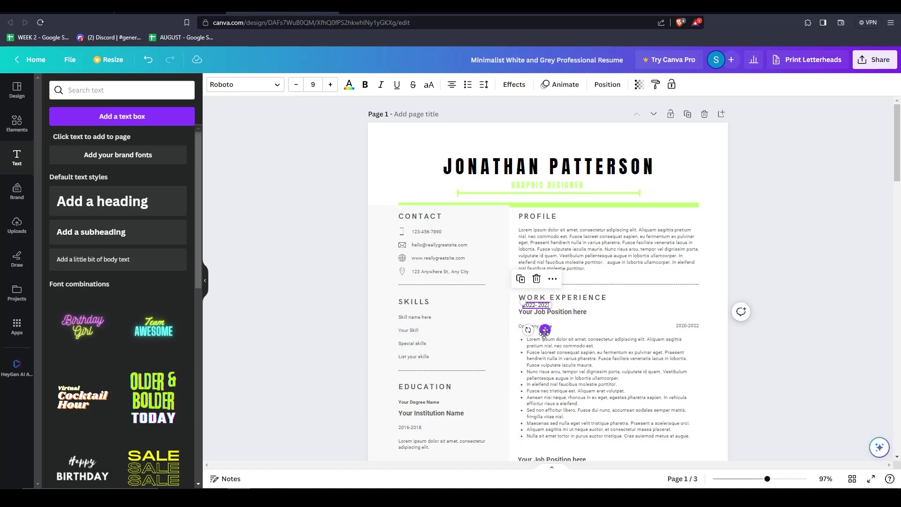
pyautogui.moveTo(544, 330); pyautogui.dragTo(542, 332)
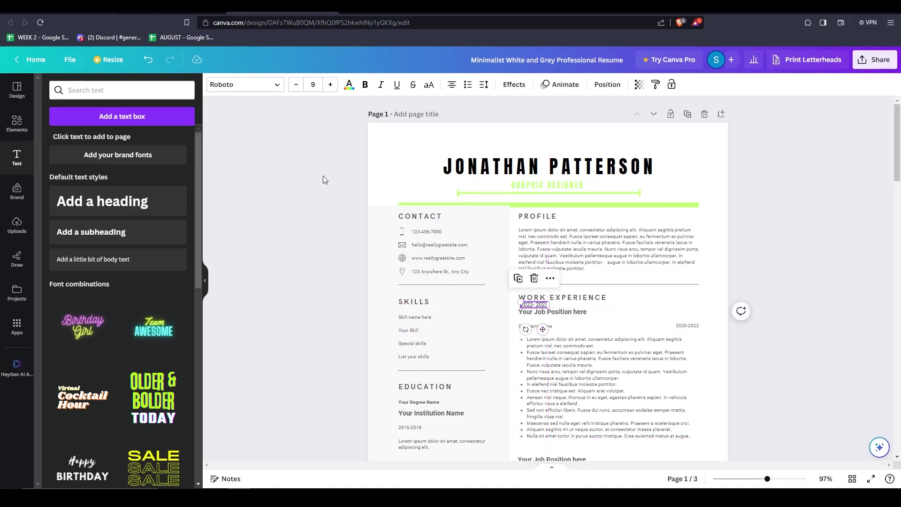
pyautogui.click(305, 244)
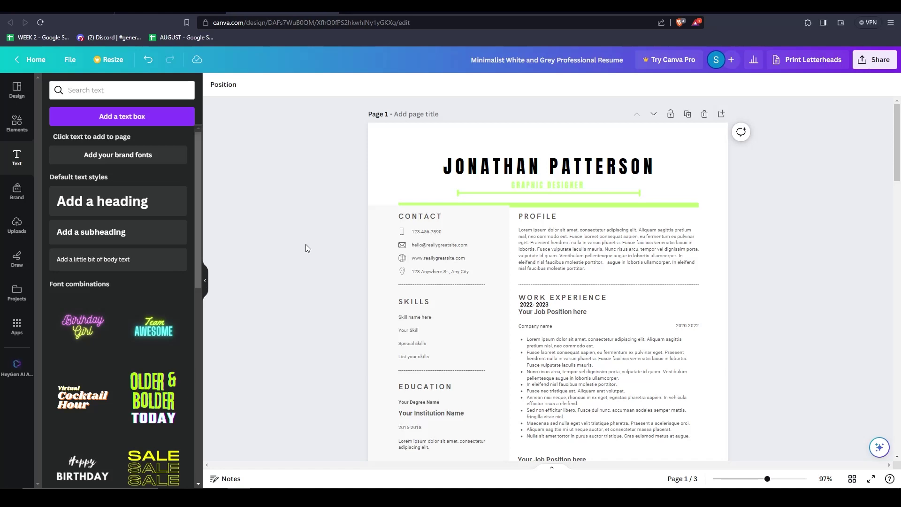
pyautogui.click(530, 305)
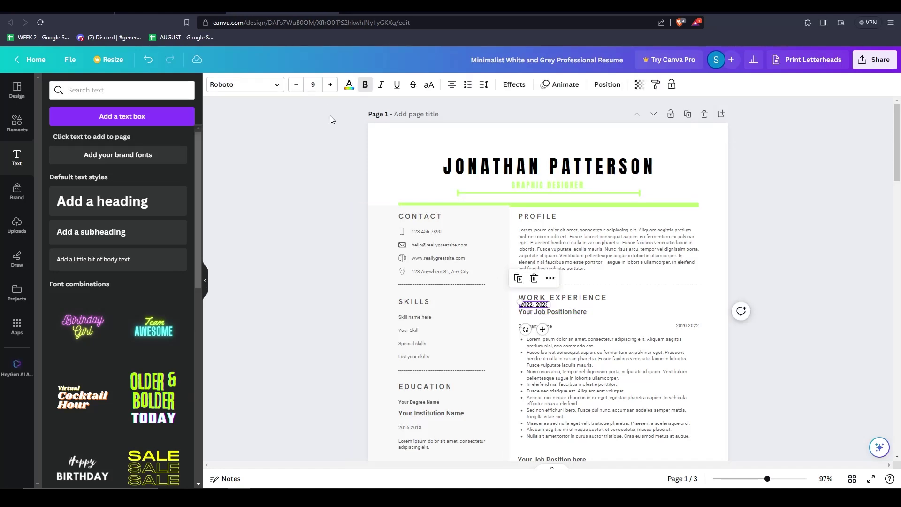
pyautogui.click(147, 59)
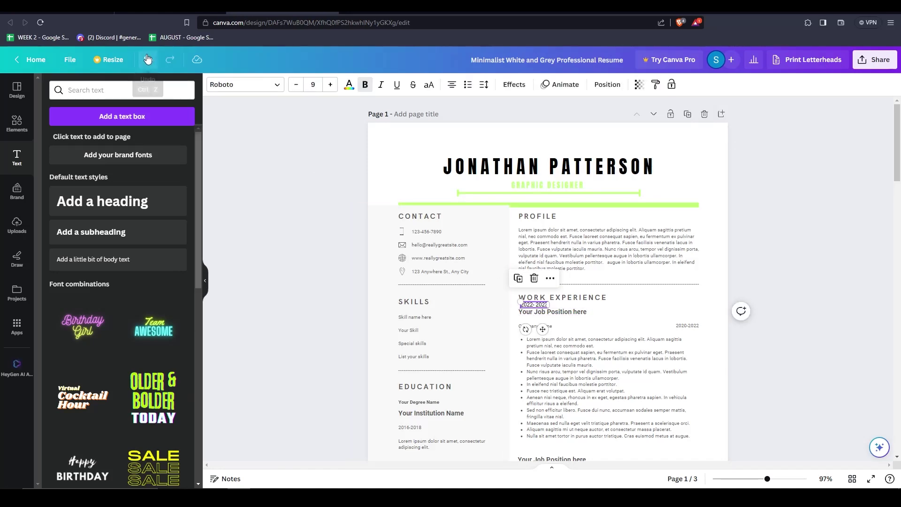
pyautogui.click(267, 235)
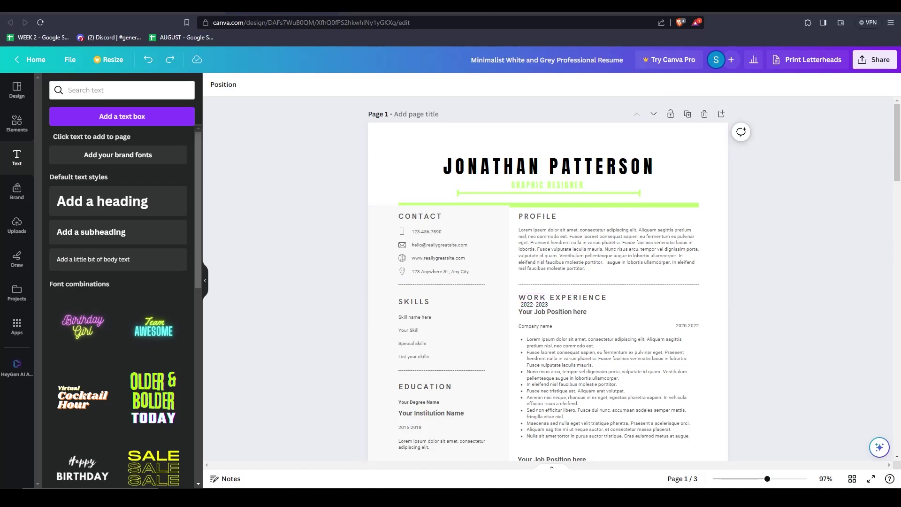
# Delete the second resume page from the design.
pyautogui.scroll(-2, 281, 255)
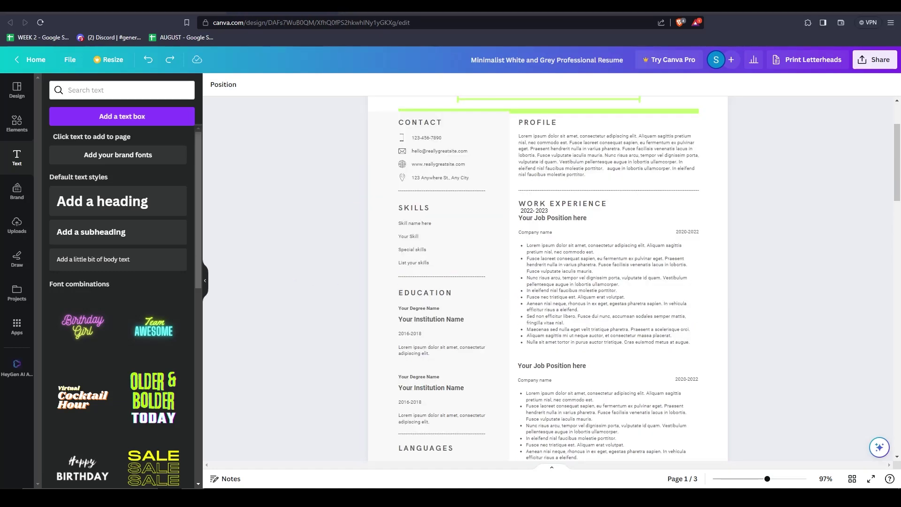
pyautogui.scroll(-6, 497, 261)
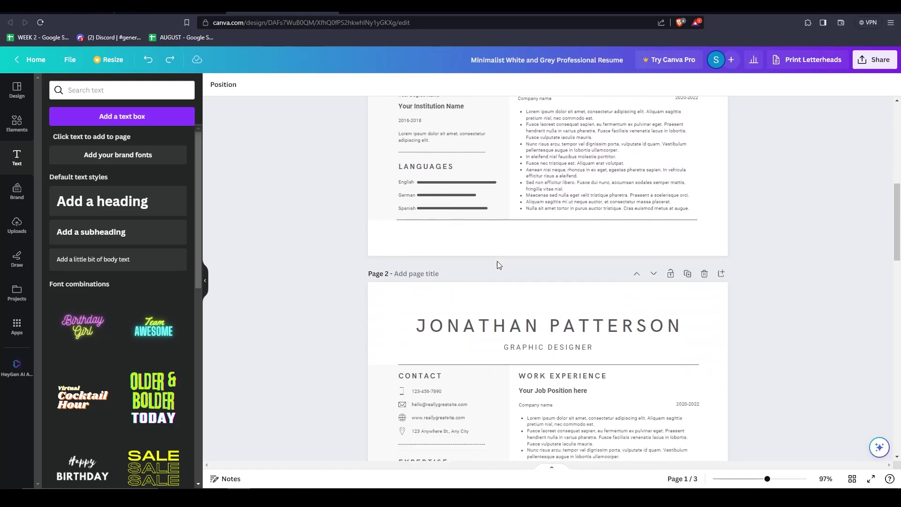
pyautogui.scroll(-2, 498, 265)
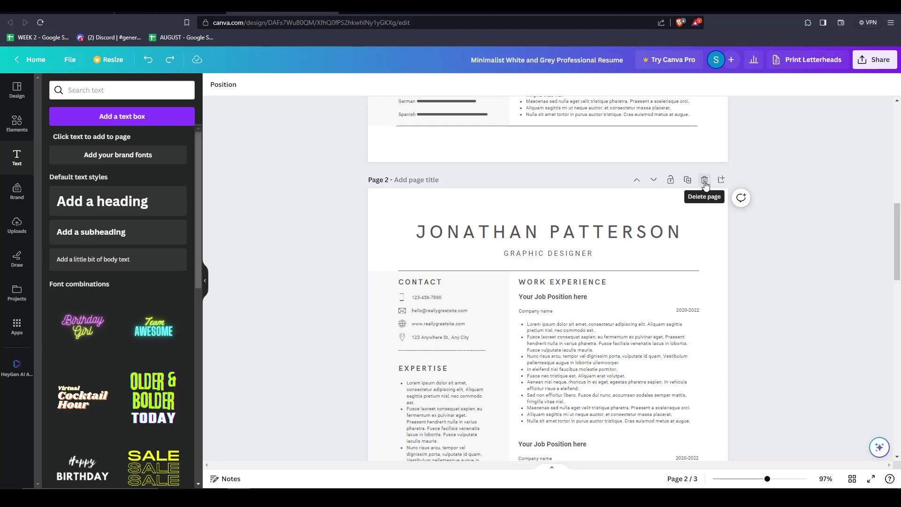
pyautogui.click(704, 182)
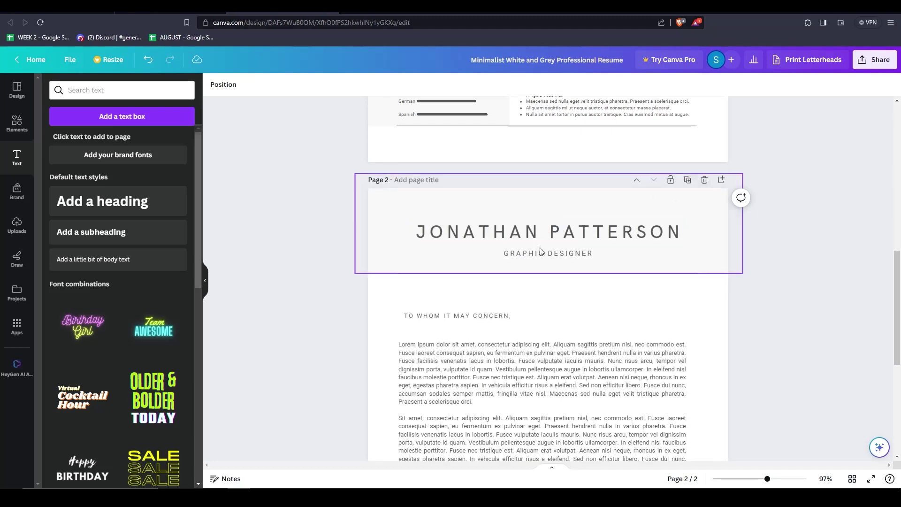
# Scroll down to the signed bottom of the page 2 cover letter.
pyautogui.scroll(-5, 538, 328)
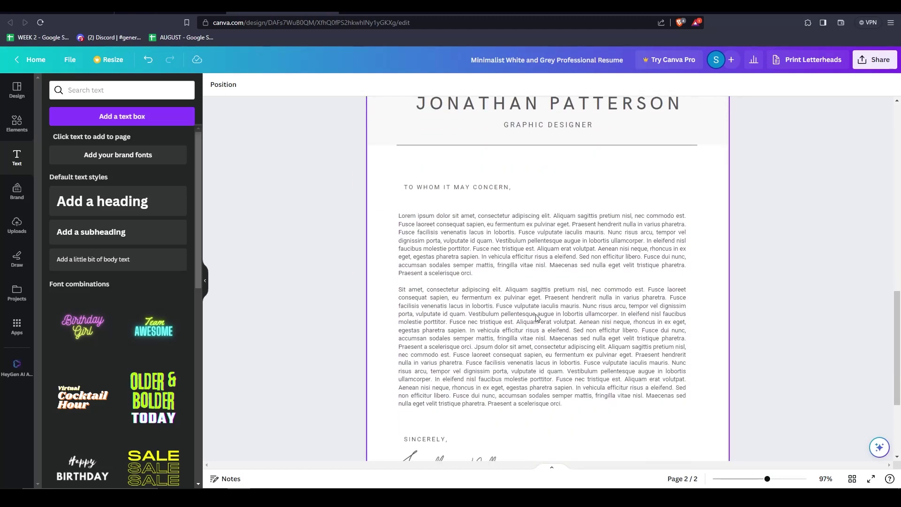
pyautogui.scroll(-2, 535, 324)
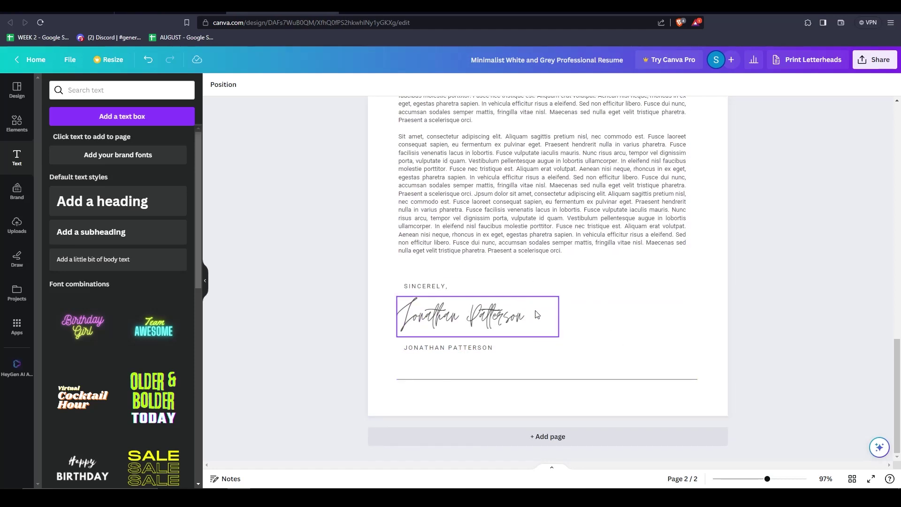
pyautogui.scroll(1, 540, 316)
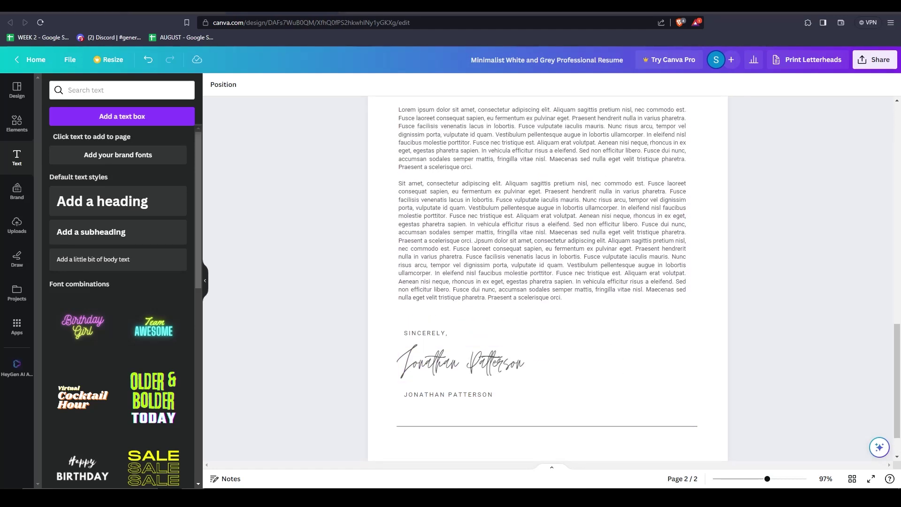
pyautogui.scroll(-1, 552, 295)
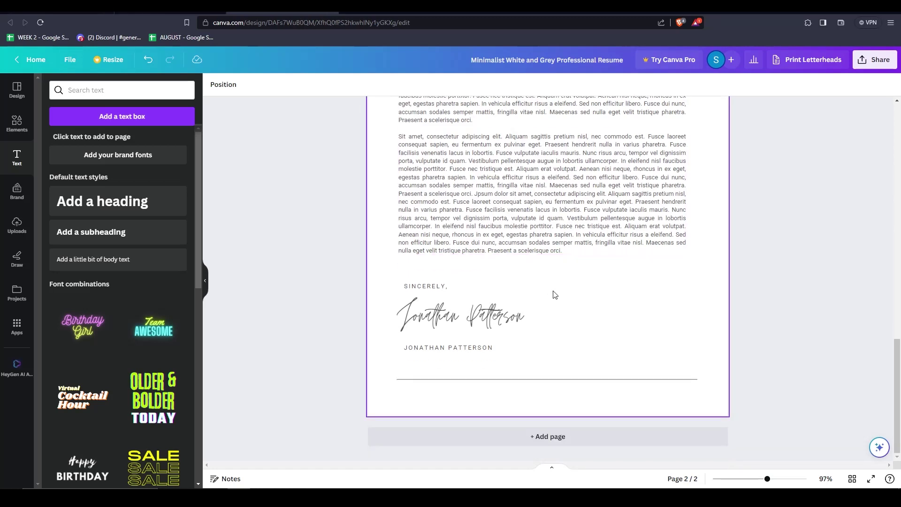
# Add a blank page 3 below the cover letter, then scroll back to page 2.
pyautogui.click(512, 437)
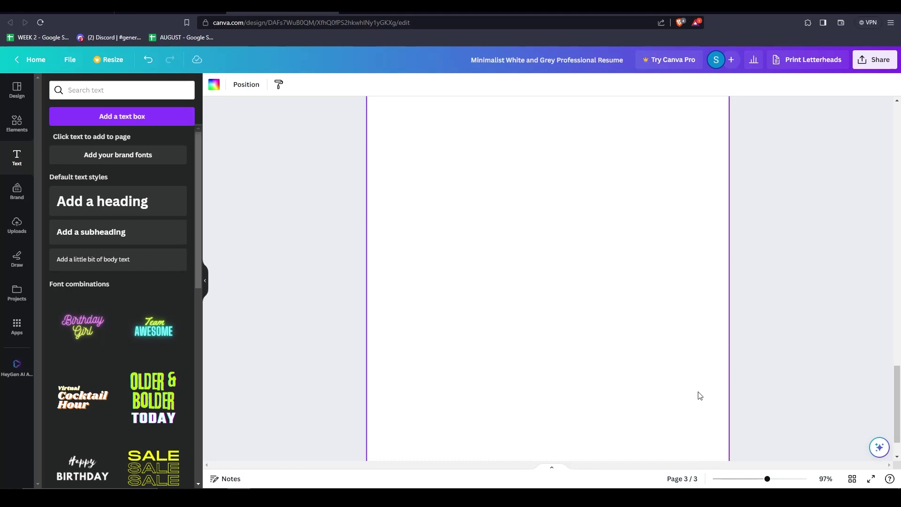
pyautogui.scroll(-2, 682, 383)
pyautogui.scroll(-2, 657, 370)
pyautogui.scroll(10, 308, 191)
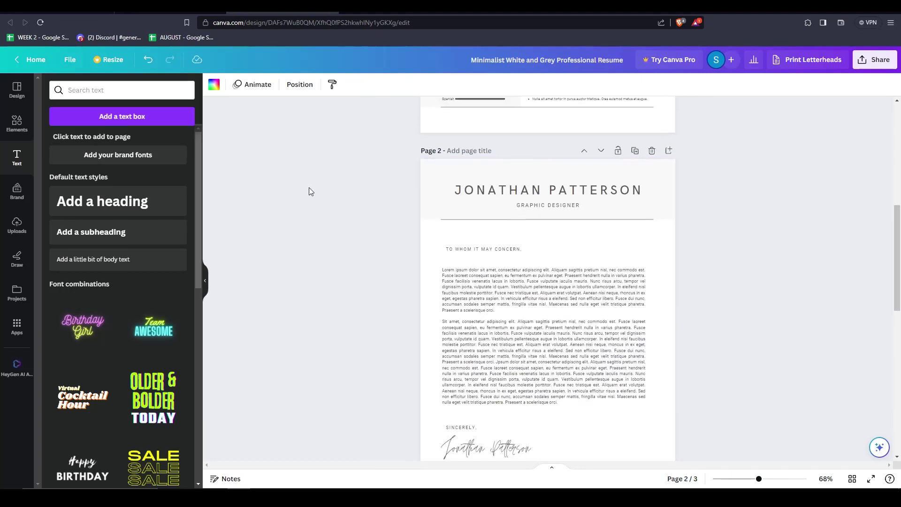
pyautogui.scroll(3, 309, 191)
pyautogui.scroll(-5, 309, 187)
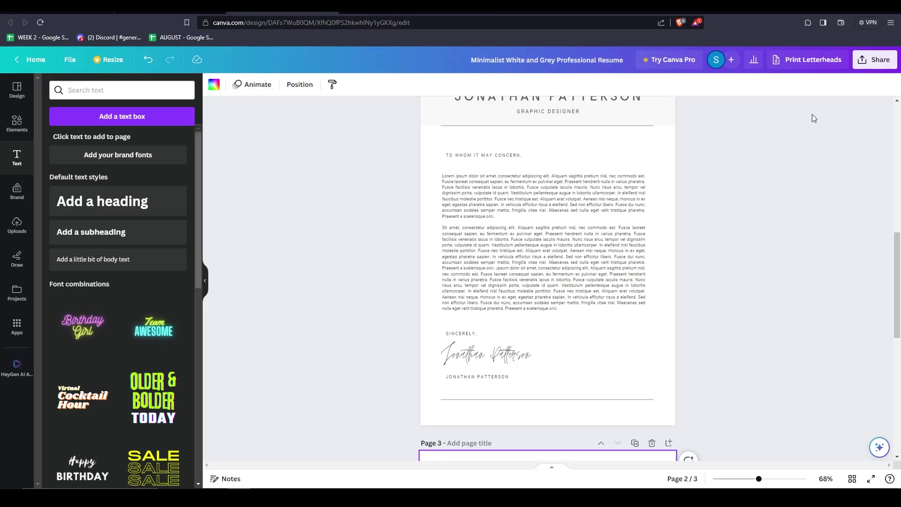
# Set the download to PDF Standard with All pages (3) selected.
pyautogui.click(872, 62)
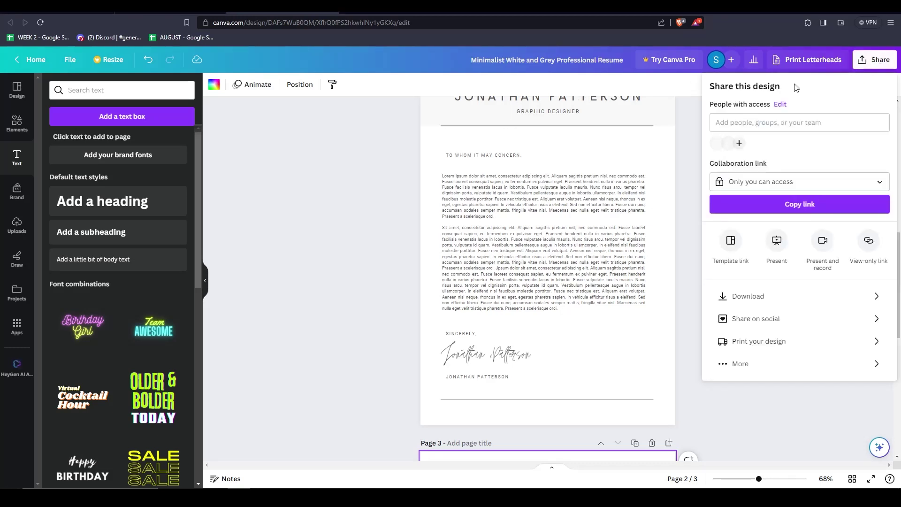
pyautogui.click(751, 297)
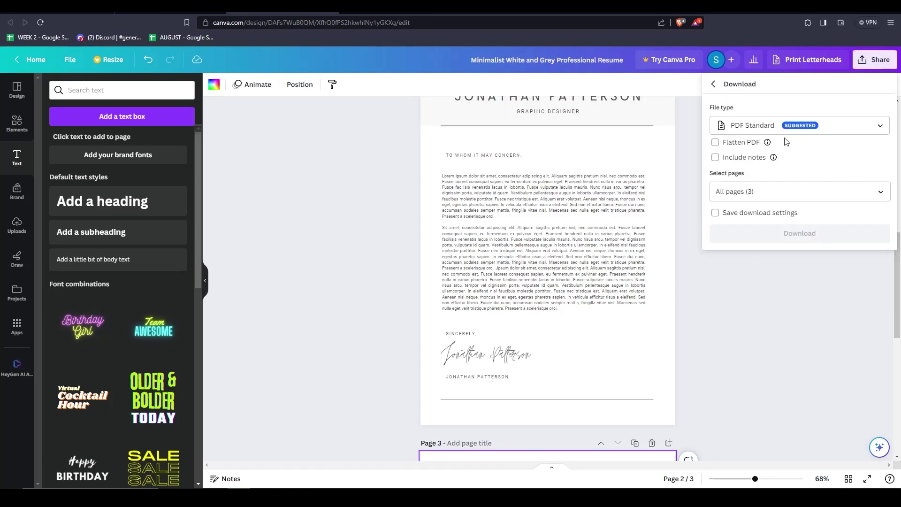
pyautogui.click(730, 126)
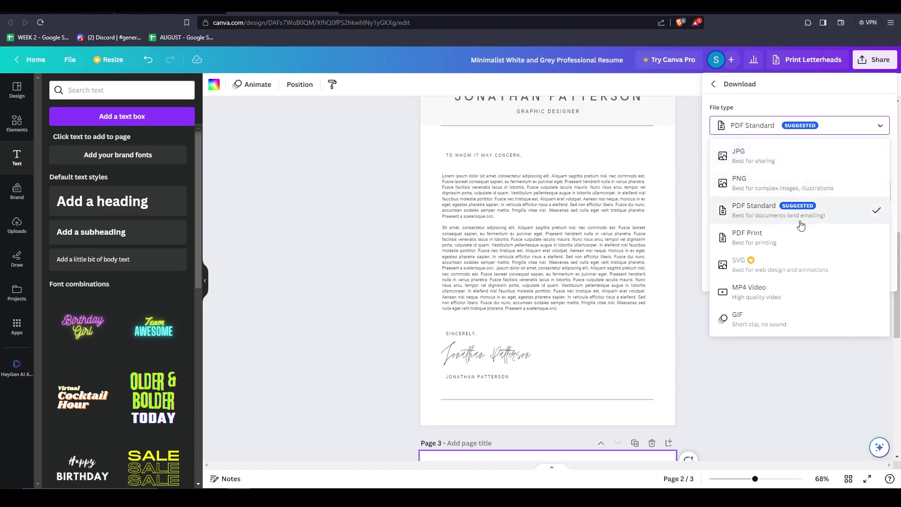
pyautogui.click(769, 219)
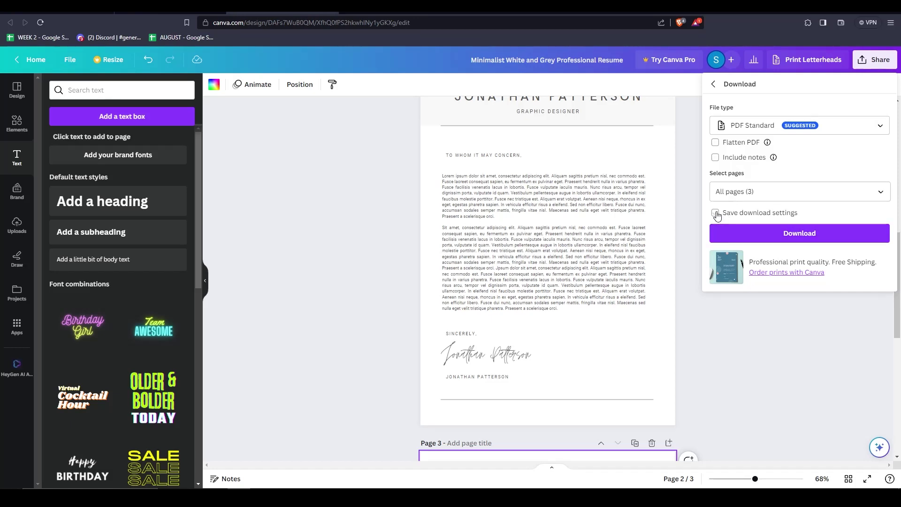
pyautogui.click(737, 192)
pyautogui.click(791, 347)
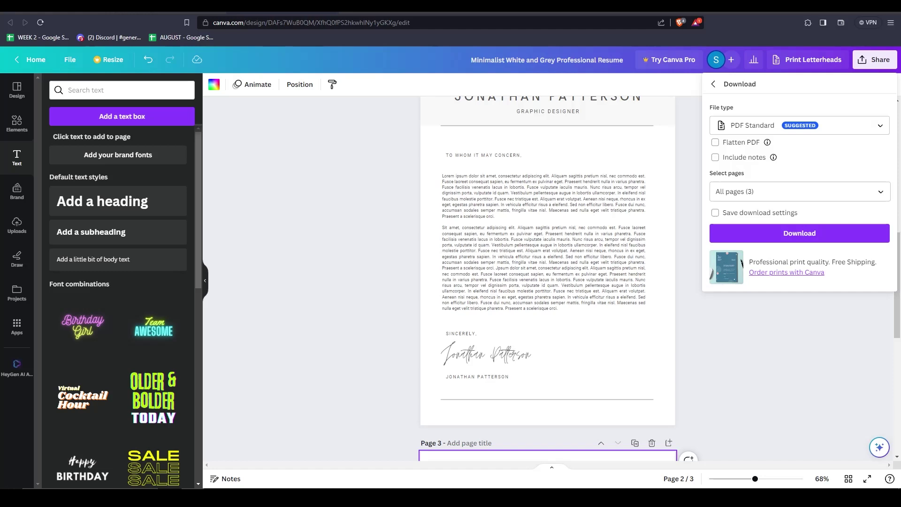
# Download the PDF and apply the Black & White Minimalistic Professional Resume template to page 2.
pyautogui.click(17, 89)
pyautogui.click(148, 316)
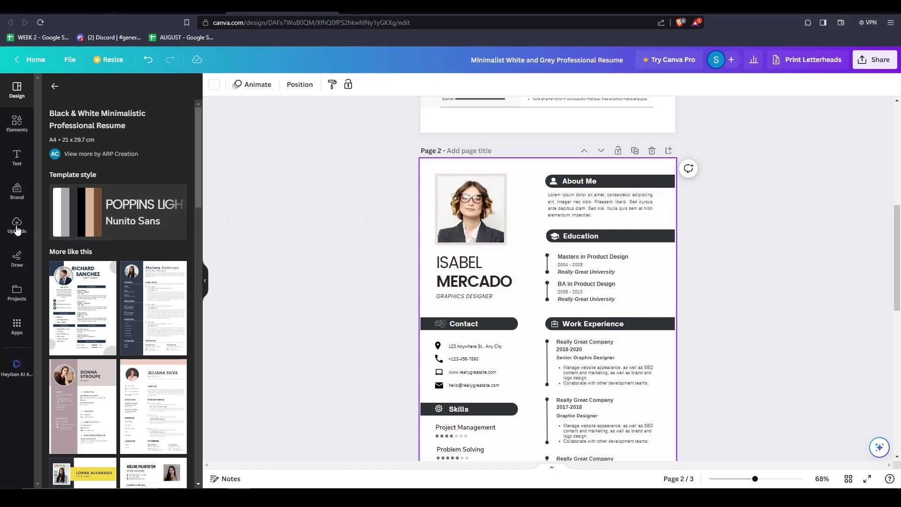
# Upload a portrait file and drag it onto the resume template's placeholder photo.
pyautogui.click(10, 227)
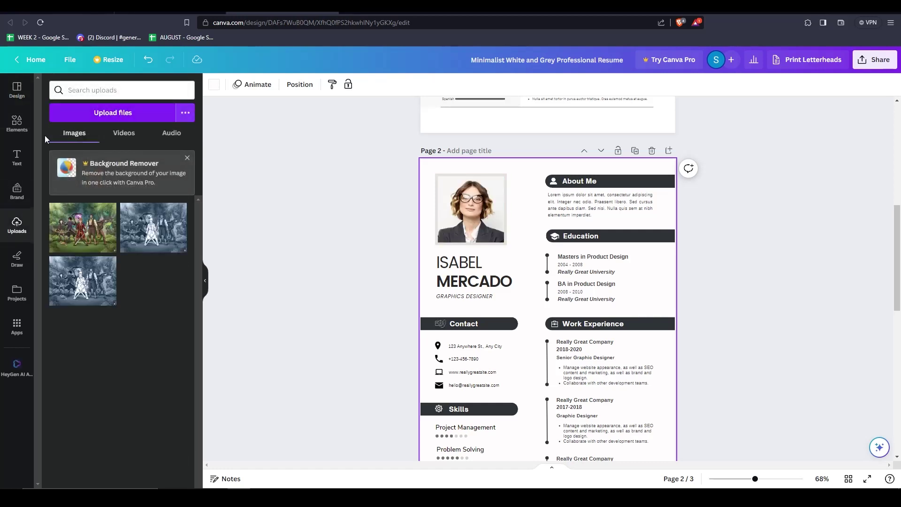
pyautogui.click(107, 117)
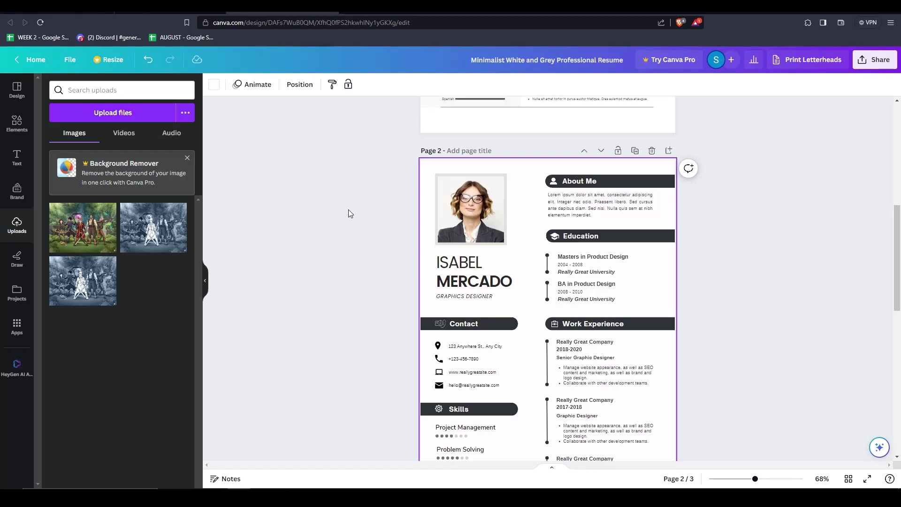
pyautogui.click(98, 211)
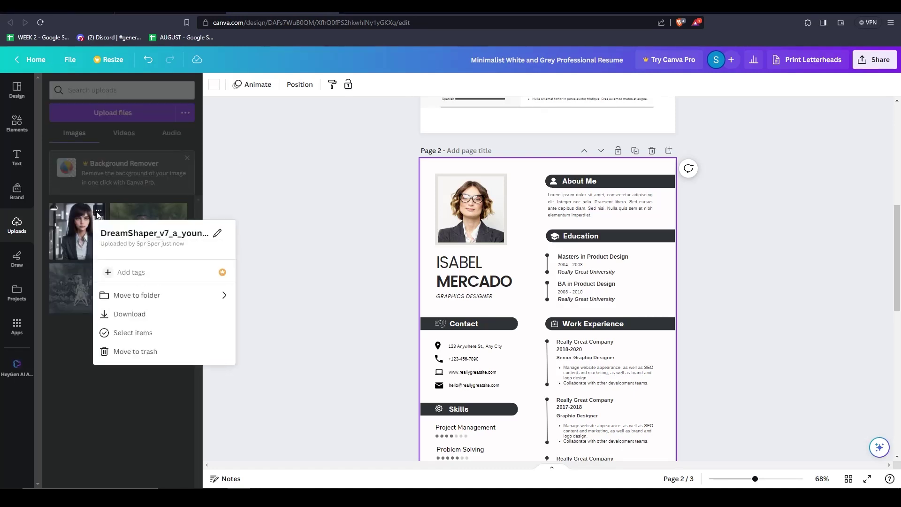
pyautogui.click(356, 231)
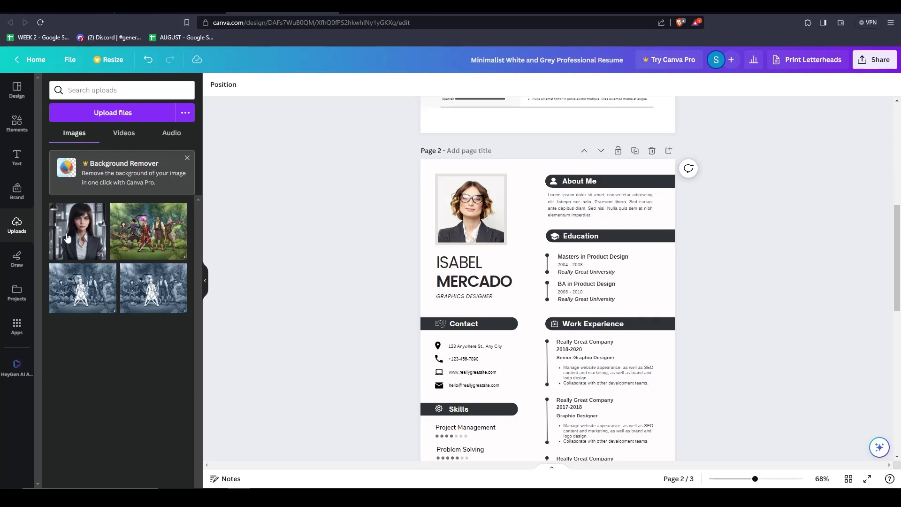
pyautogui.moveTo(77, 231); pyautogui.dragTo(474, 214)
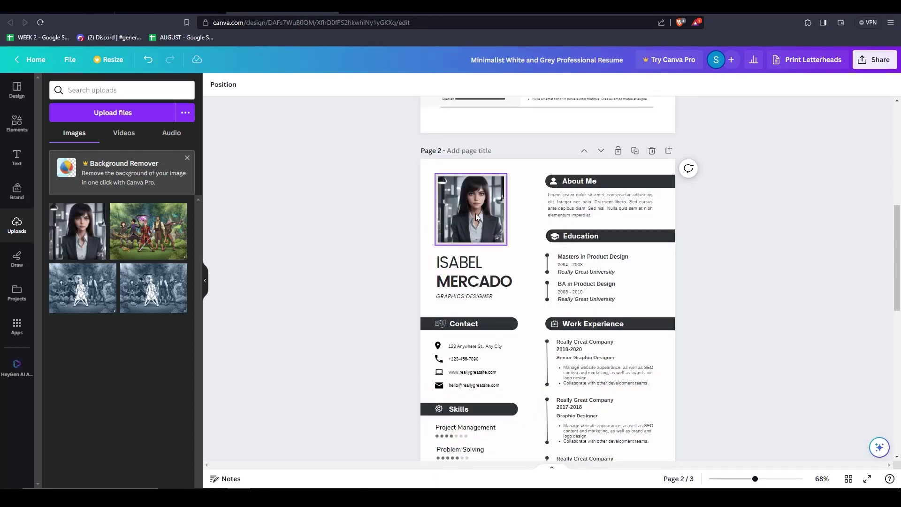
pyautogui.scroll(5, 473, 213)
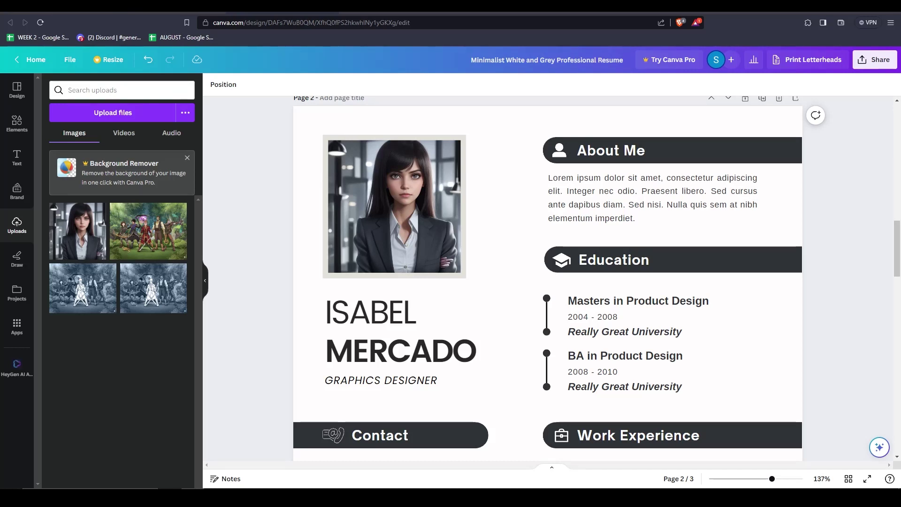
# Crop the portrait upright and nudge it slightly lower within the photo frame.
pyautogui.click(402, 230)
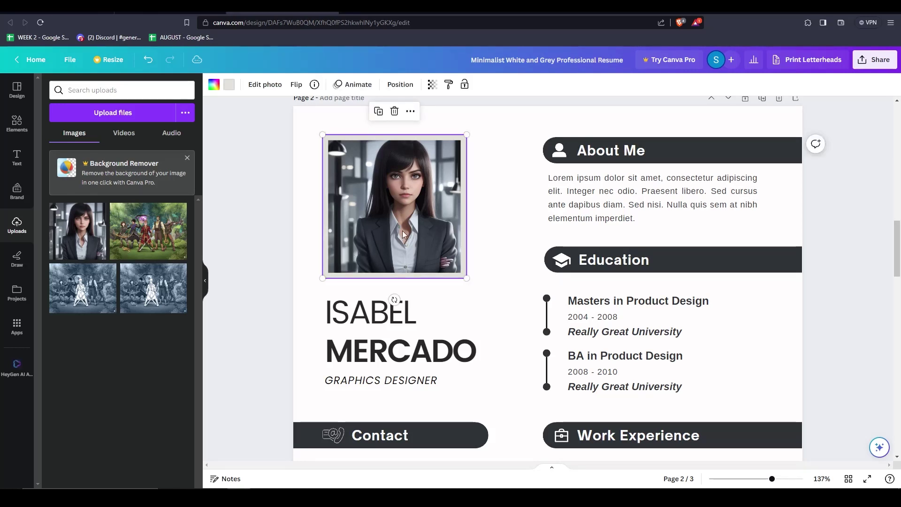
pyautogui.doubleClick(409, 214)
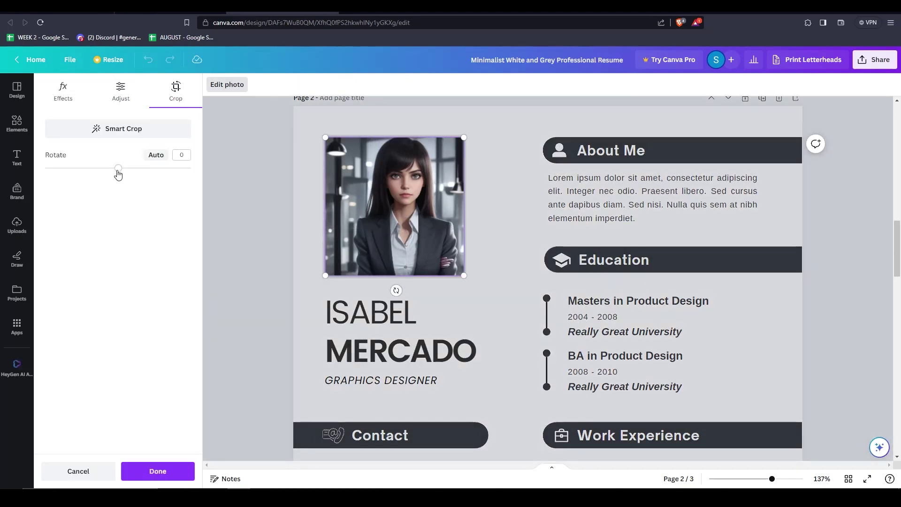
pyautogui.moveTo(121, 171)
pyautogui.mouseDown()
pyautogui.moveTo(112, 169)
pyautogui.moveTo(122, 169)
pyautogui.mouseUp()
pyautogui.click(121, 90)
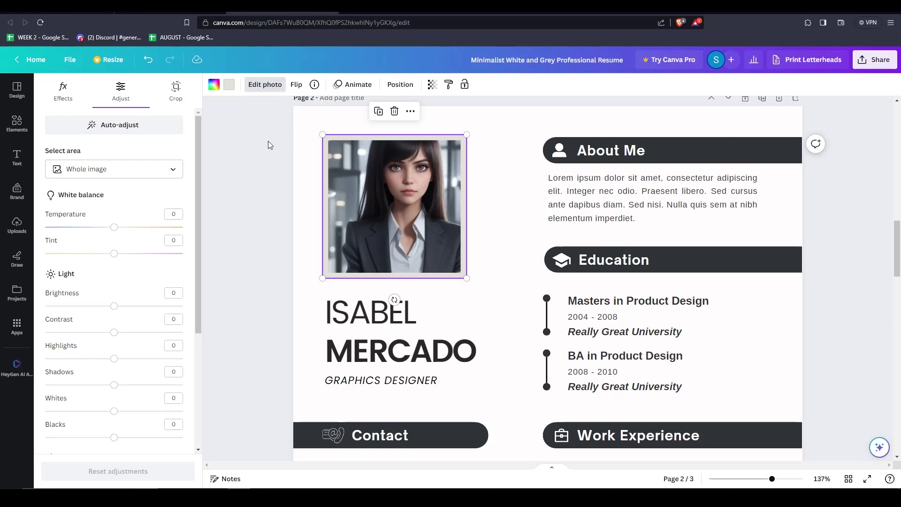
pyautogui.moveTo(402, 200); pyautogui.dragTo(403, 208)
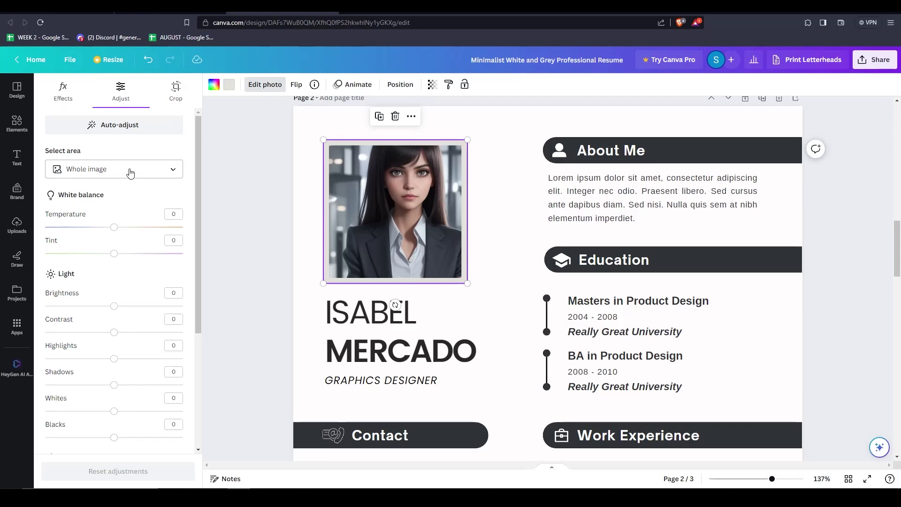
pyautogui.click(163, 90)
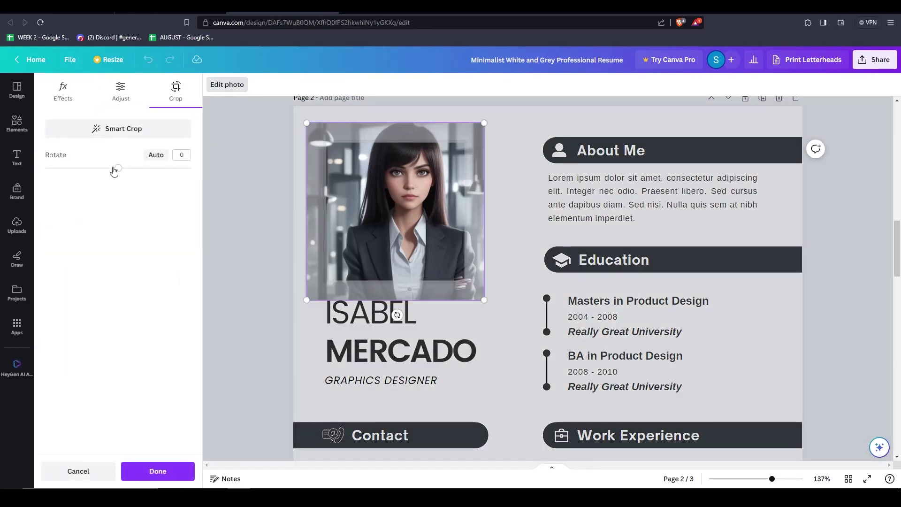
pyautogui.moveTo(114, 171)
pyautogui.mouseDown()
pyautogui.moveTo(106, 168)
pyautogui.moveTo(118, 169)
pyautogui.mouseUp()
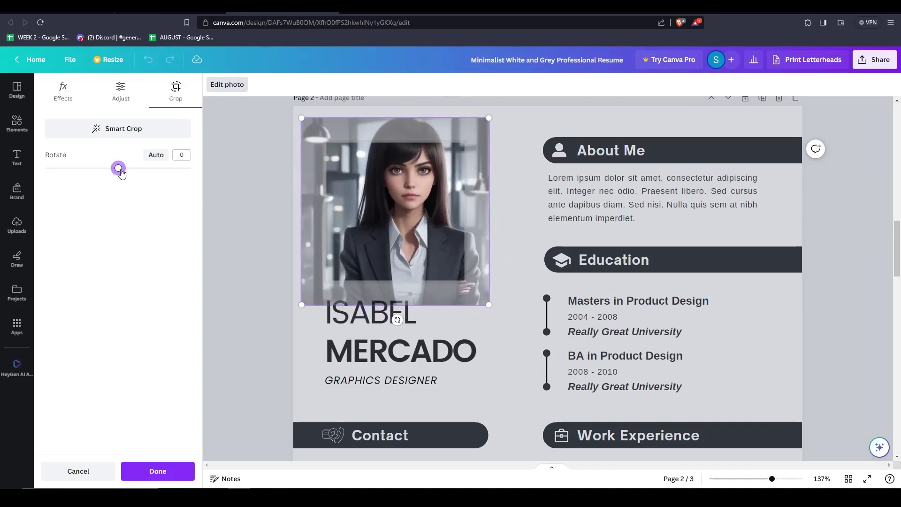
pyautogui.click(155, 477)
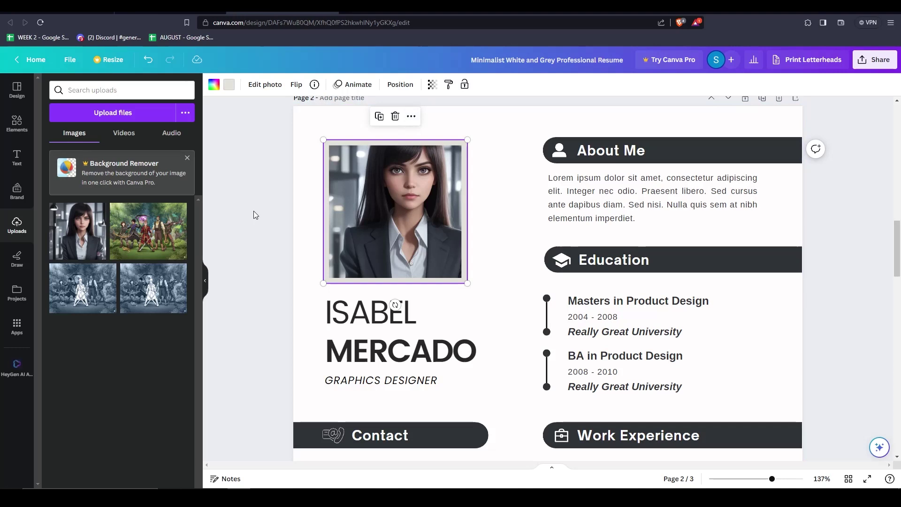
pyautogui.click(263, 299)
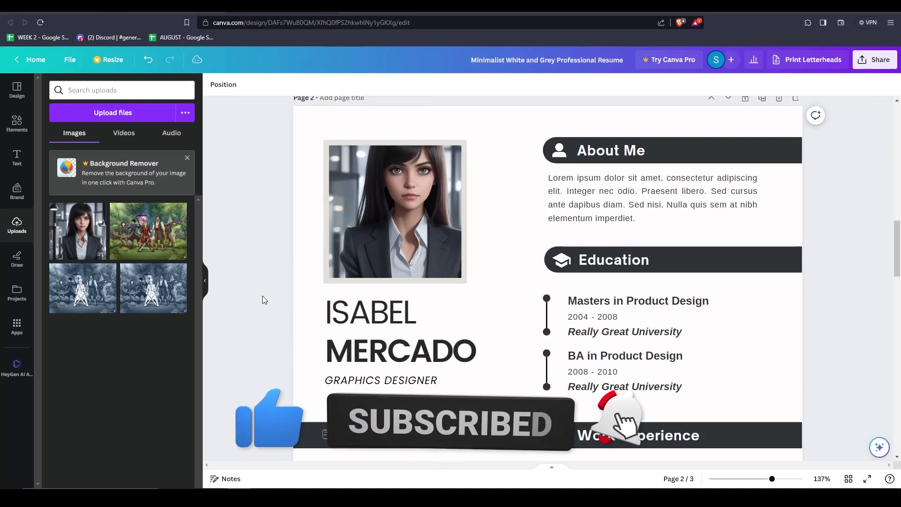